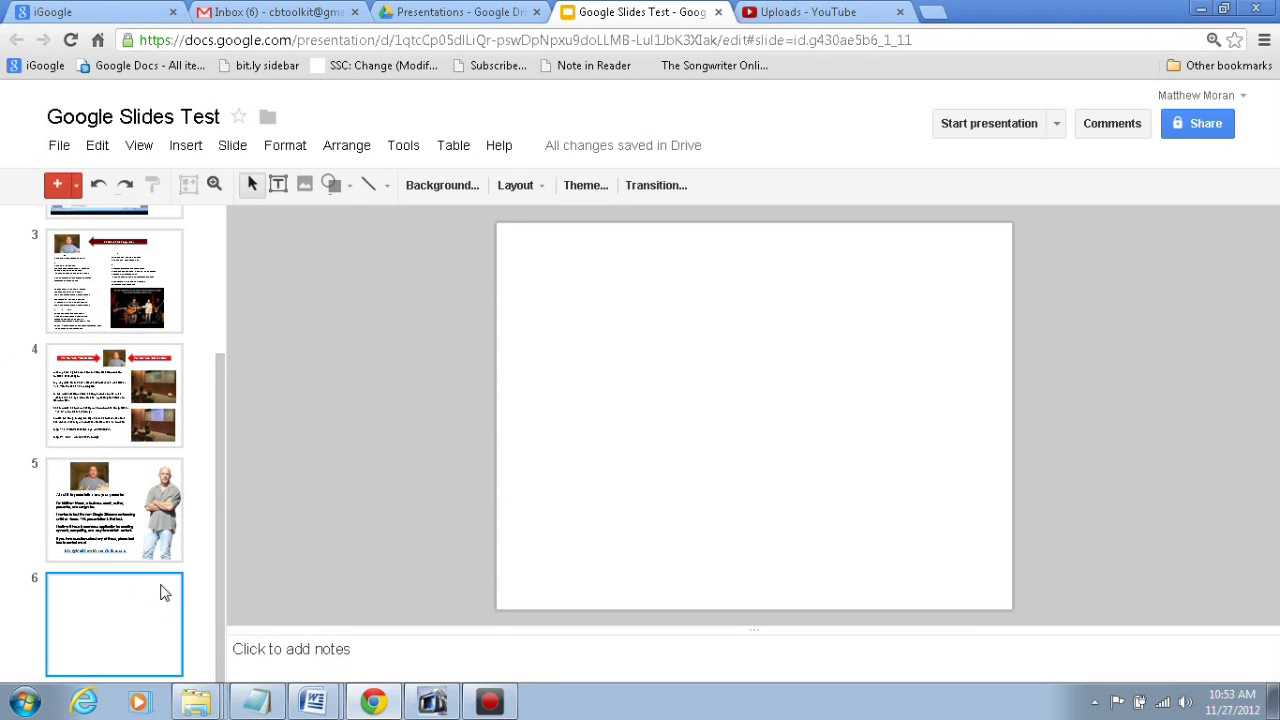
# Switch from the Slides presentation to the YouTube uploads tab.
pyautogui.click(840, 14)
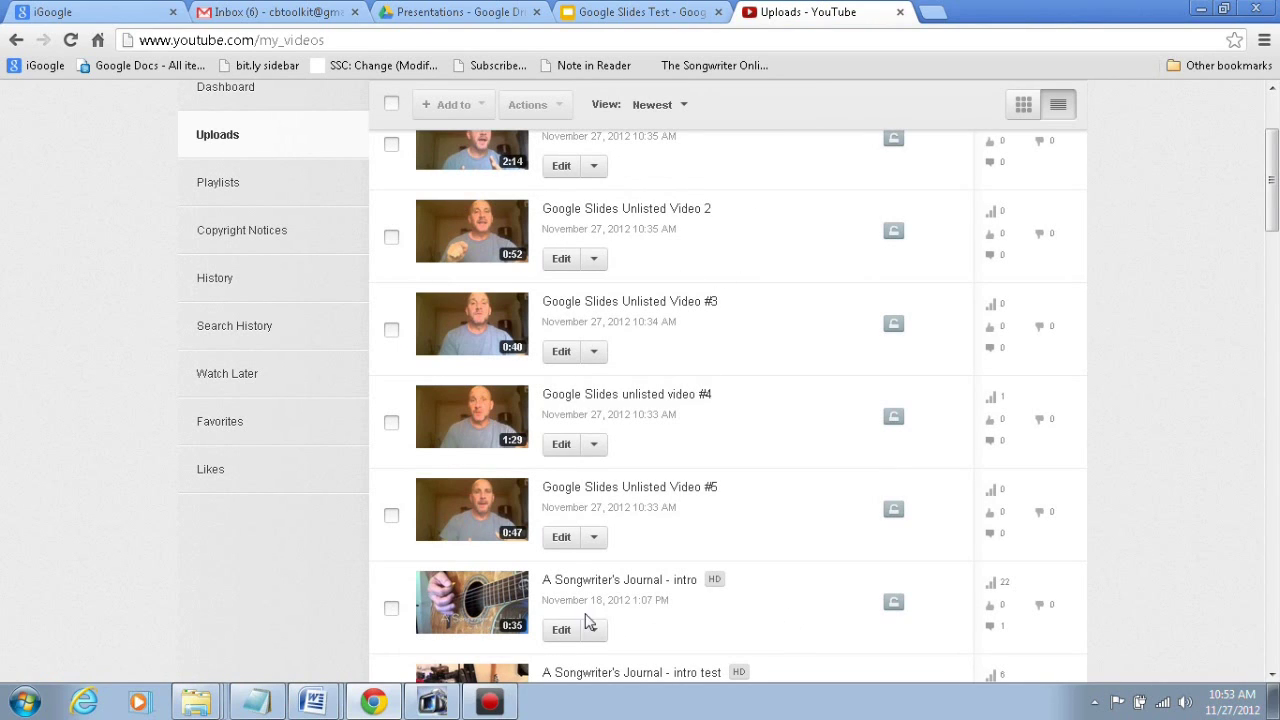
# Keep 'A Songwriter's Journal - intro' set to Unlisted privacy and save its settings.
pyautogui.click(556, 631)
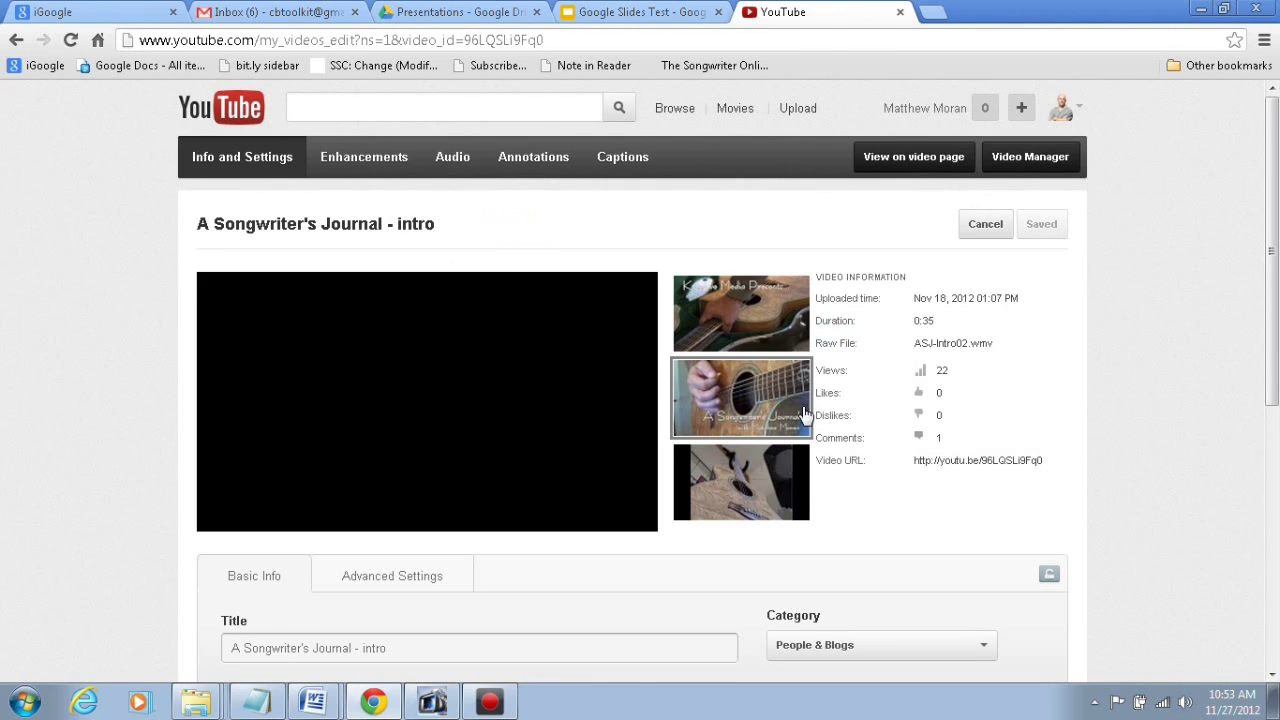
pyautogui.scroll(-1, 775, 457)
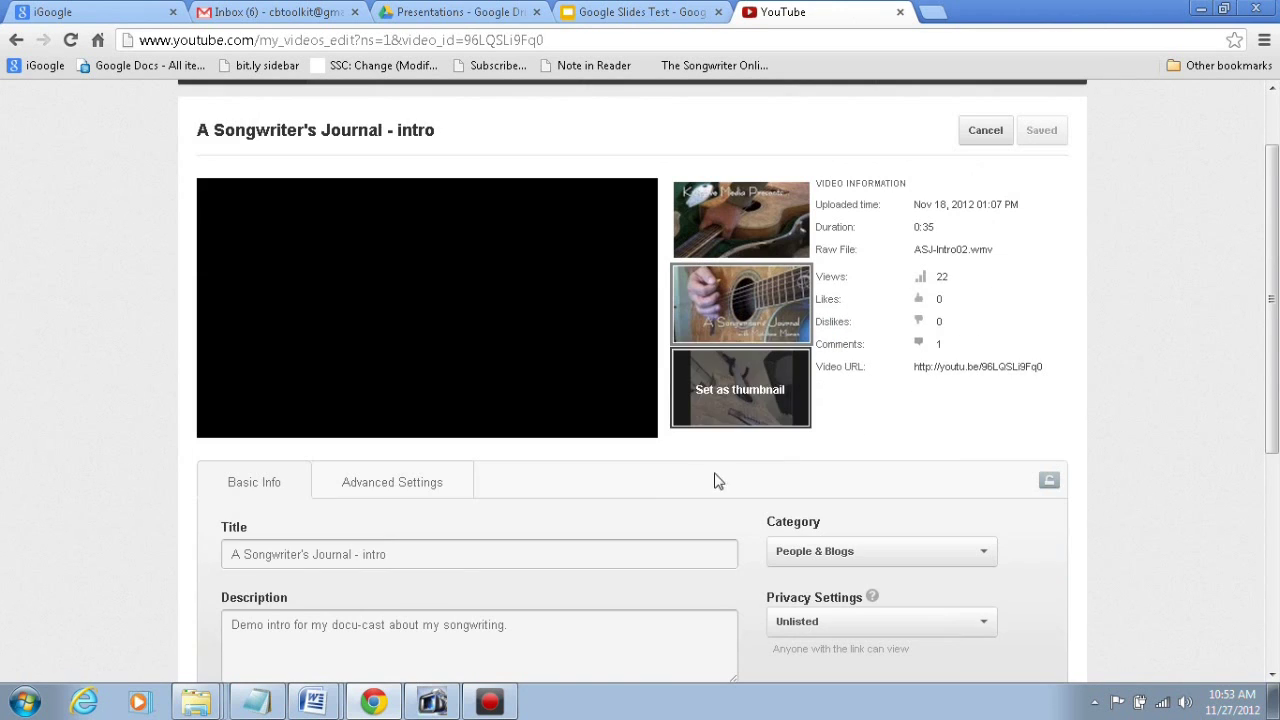
pyautogui.click(434, 486)
pyautogui.scroll(-2, 815, 497)
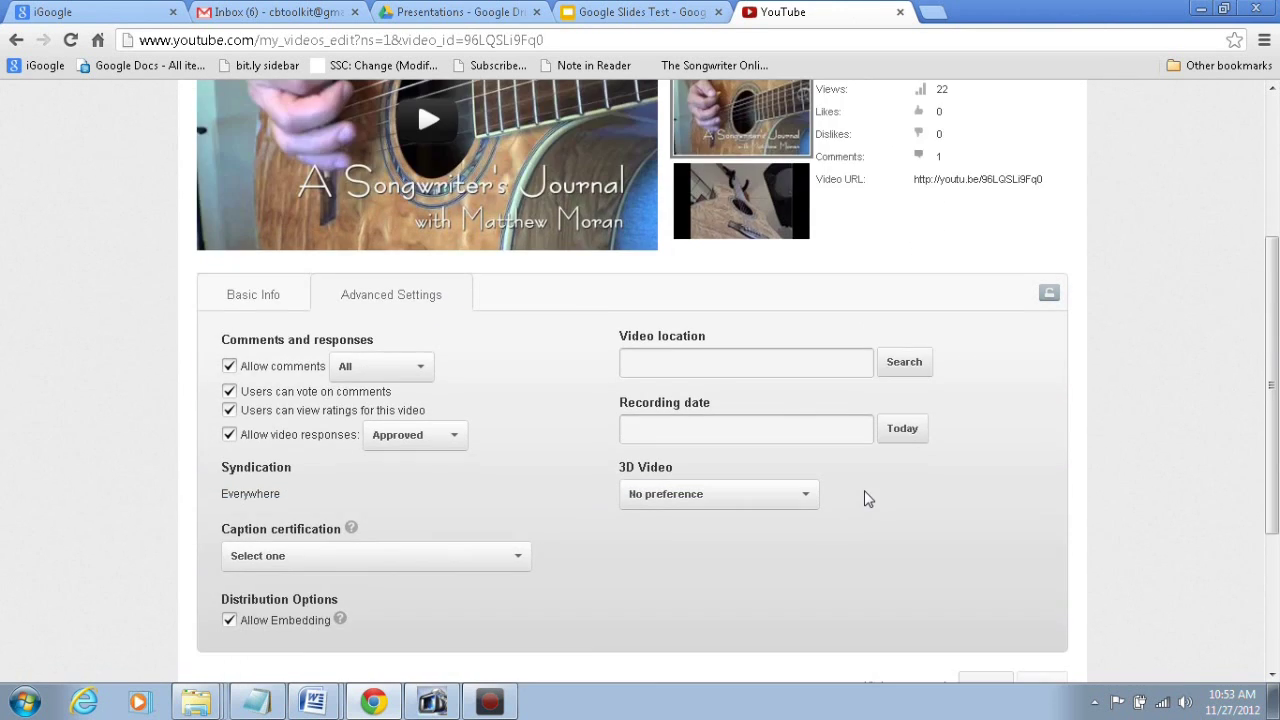
pyautogui.click(264, 300)
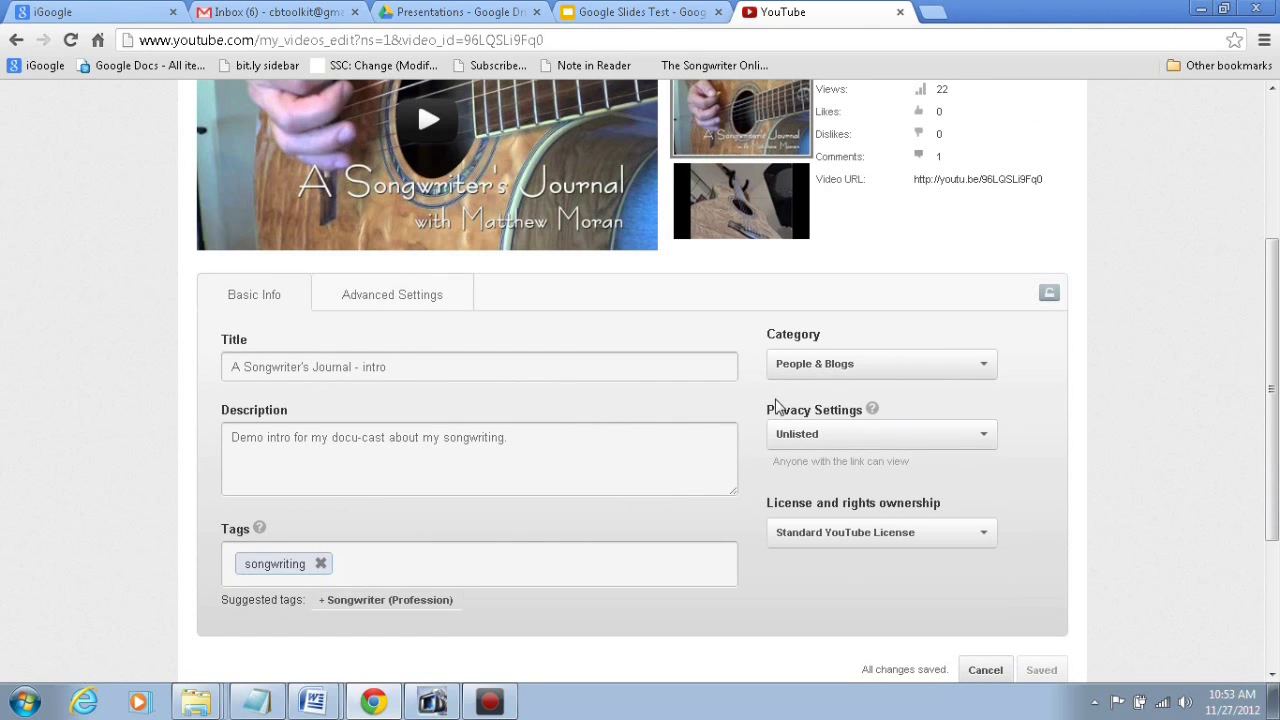
pyautogui.click(981, 438)
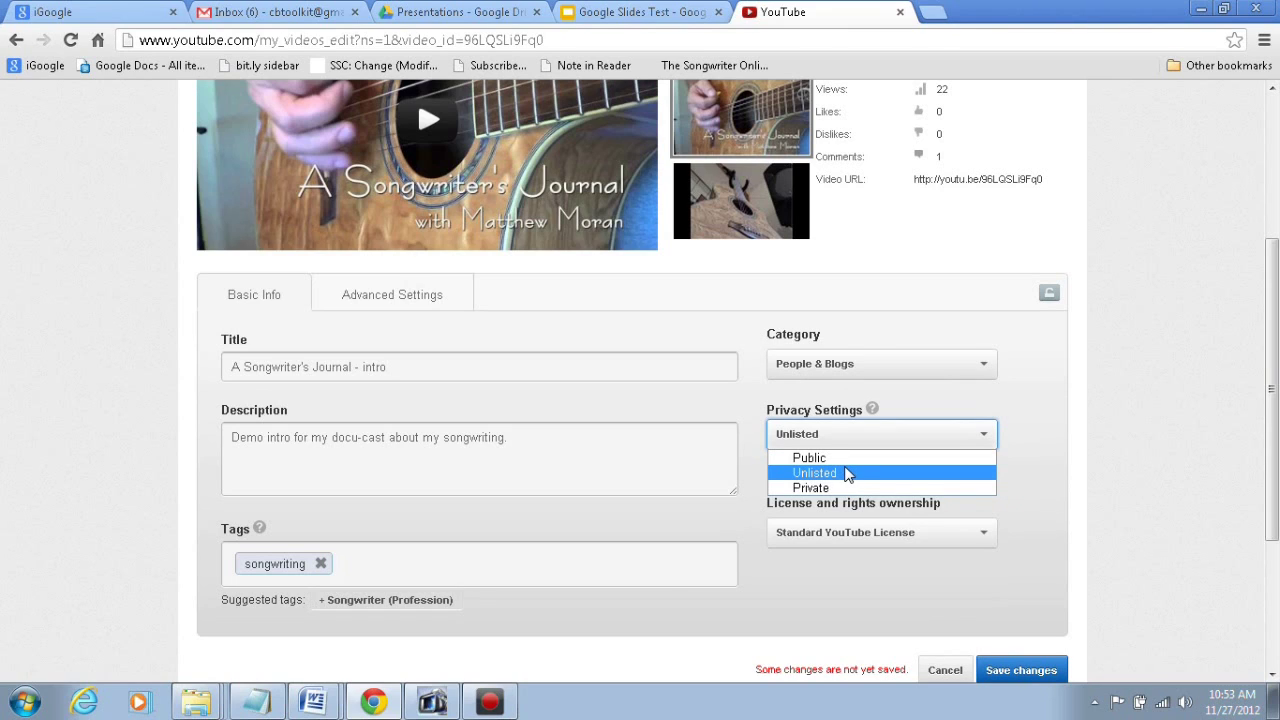
pyautogui.click(846, 474)
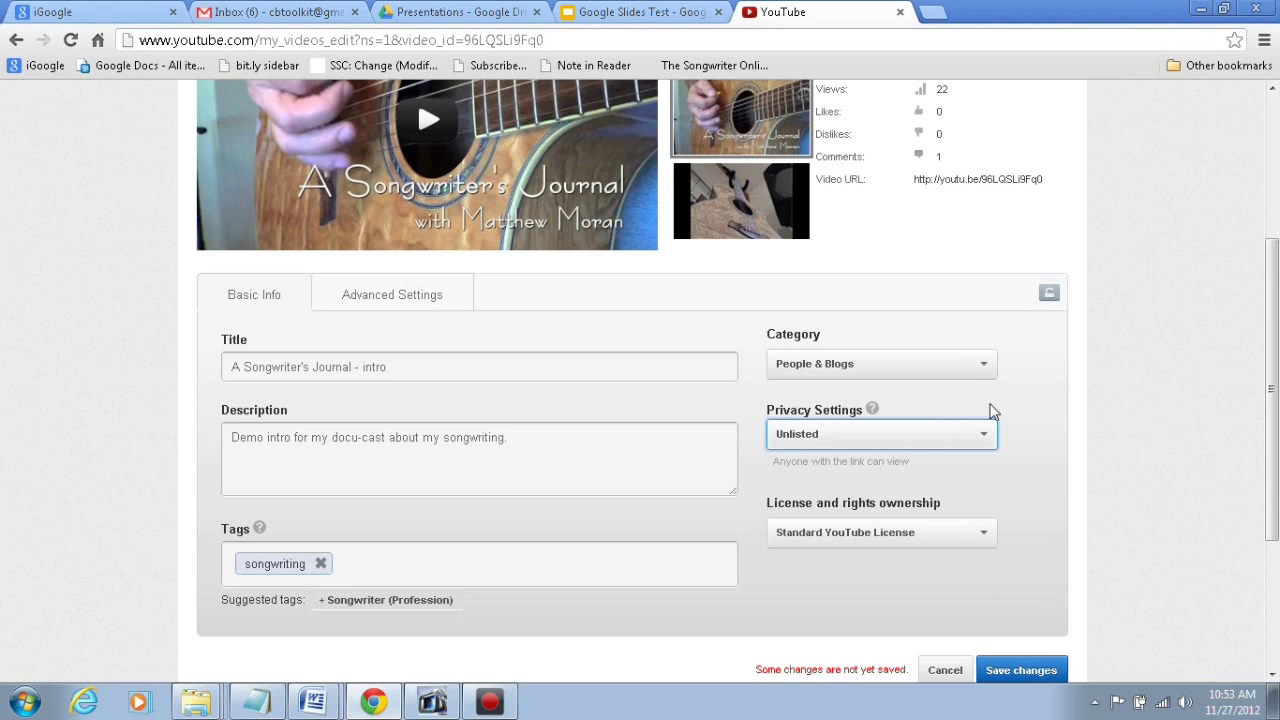
pyautogui.moveTo(1268, 342); pyautogui.dragTo(1268, 329)
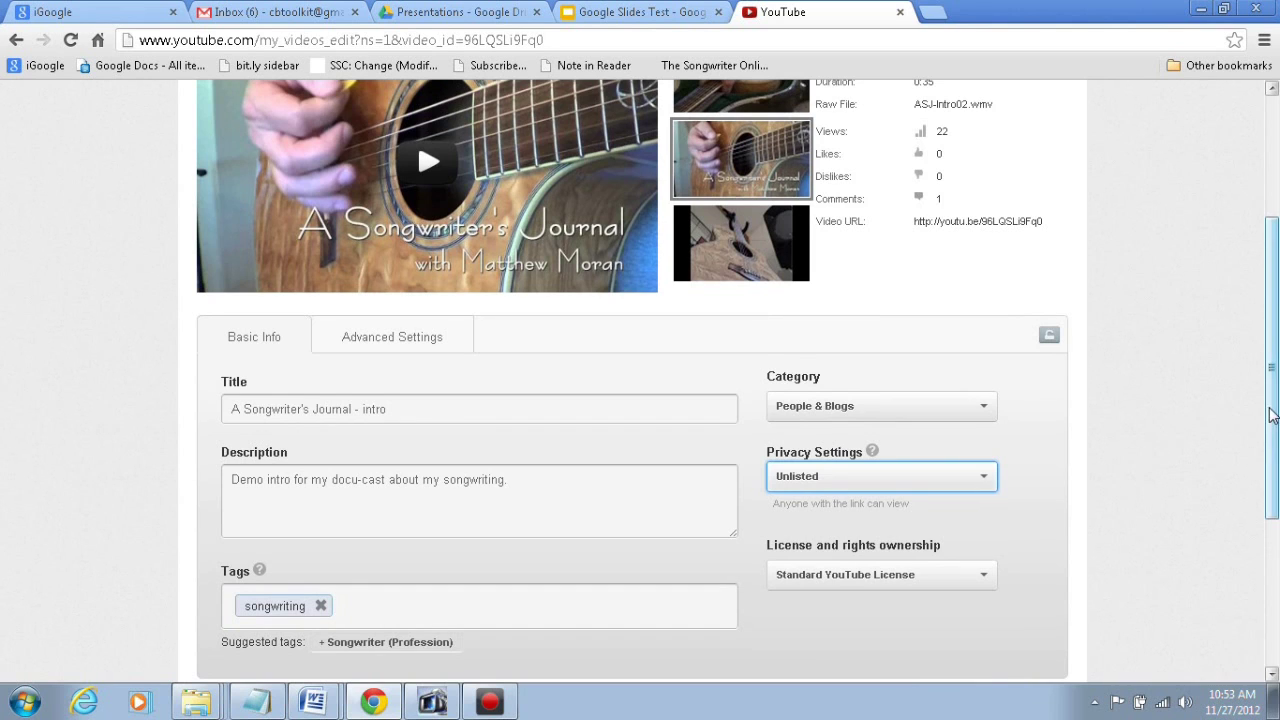
pyautogui.moveTo(1272, 415); pyautogui.dragTo(1272, 329)
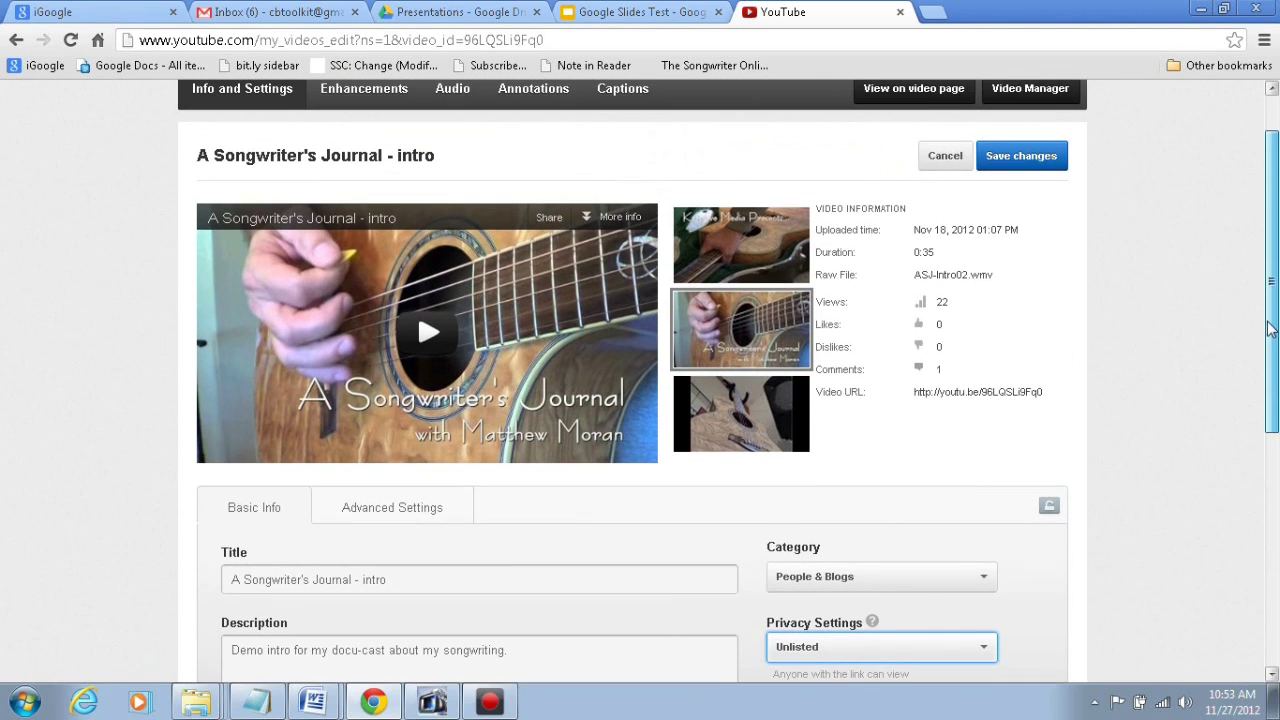
pyautogui.click(1039, 164)
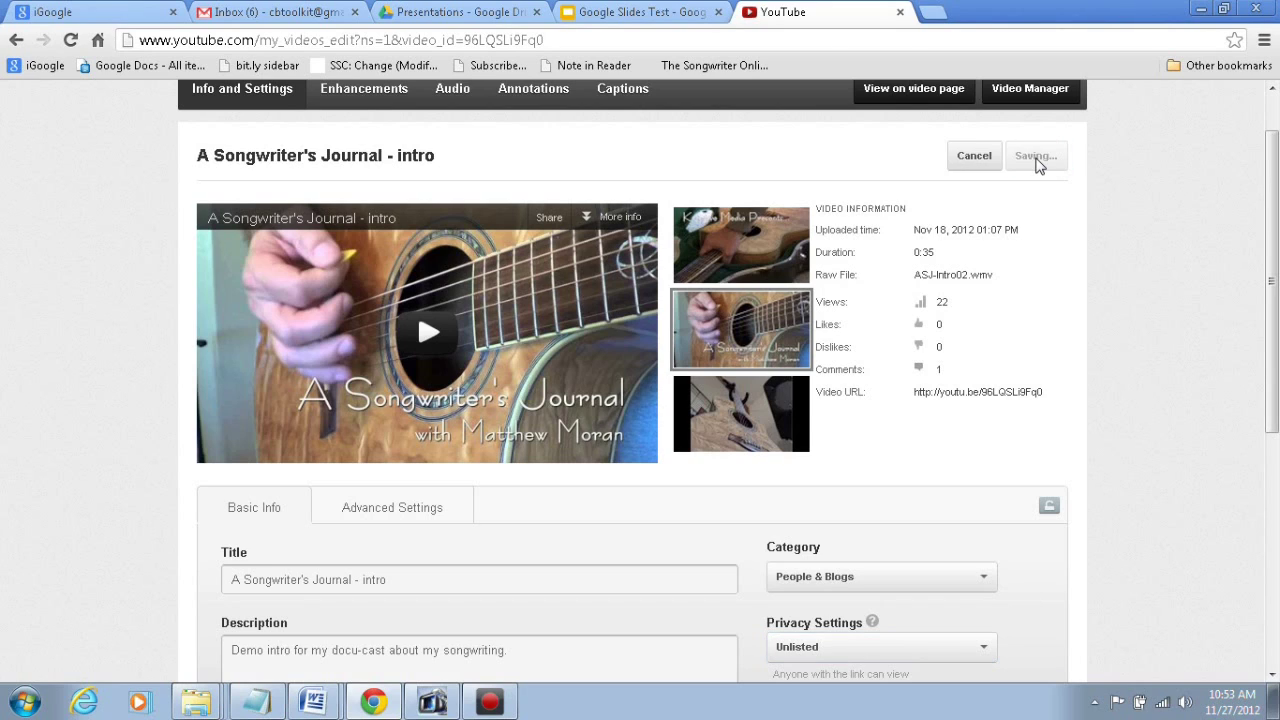
# Copy the link address of 'A Songwriter's Journal - intro' from the uploads list, then return to Slides.
pyautogui.click(1038, 100)
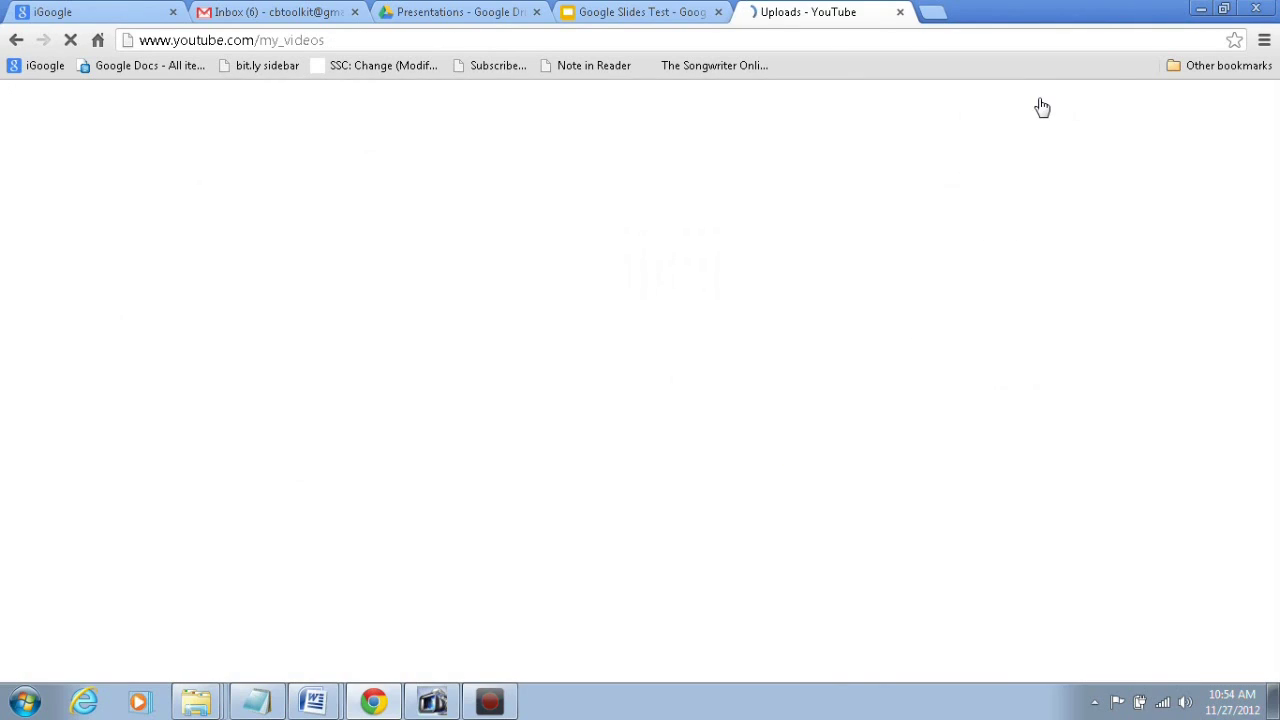
pyautogui.scroll(-1, 1072, 413)
pyautogui.scroll(-2, 1072, 413)
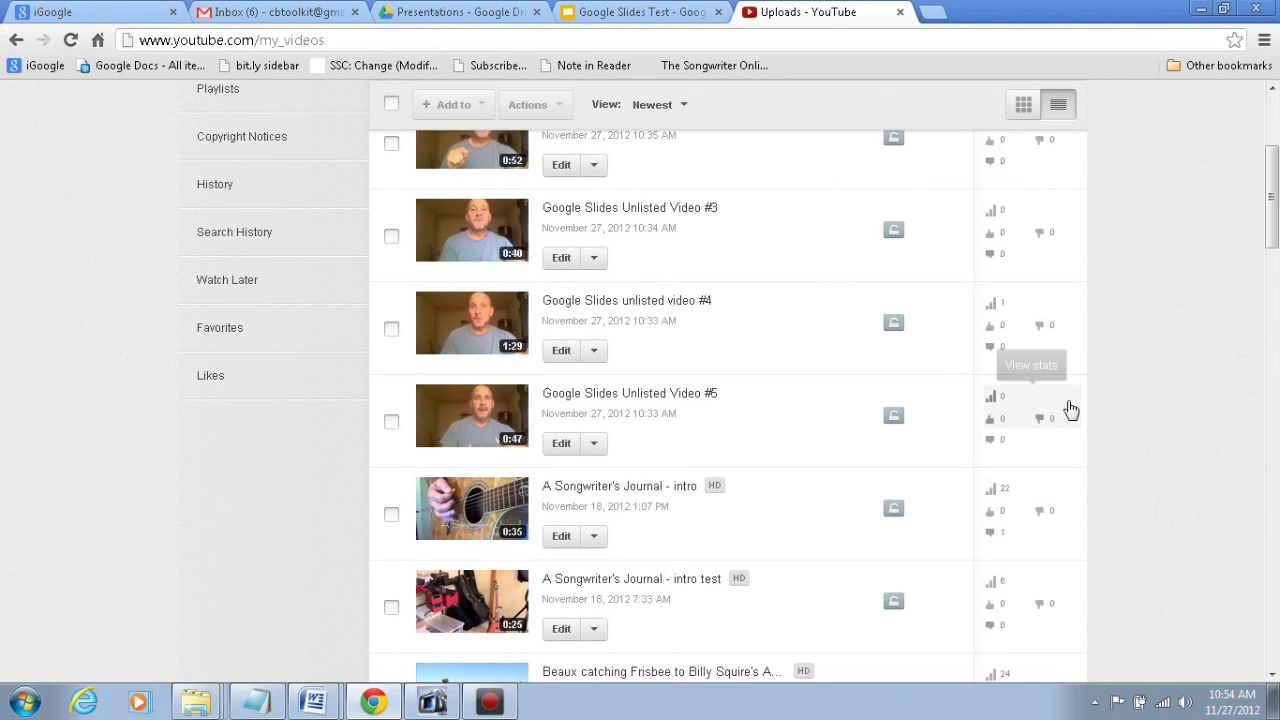
pyautogui.rightClick(589, 494)
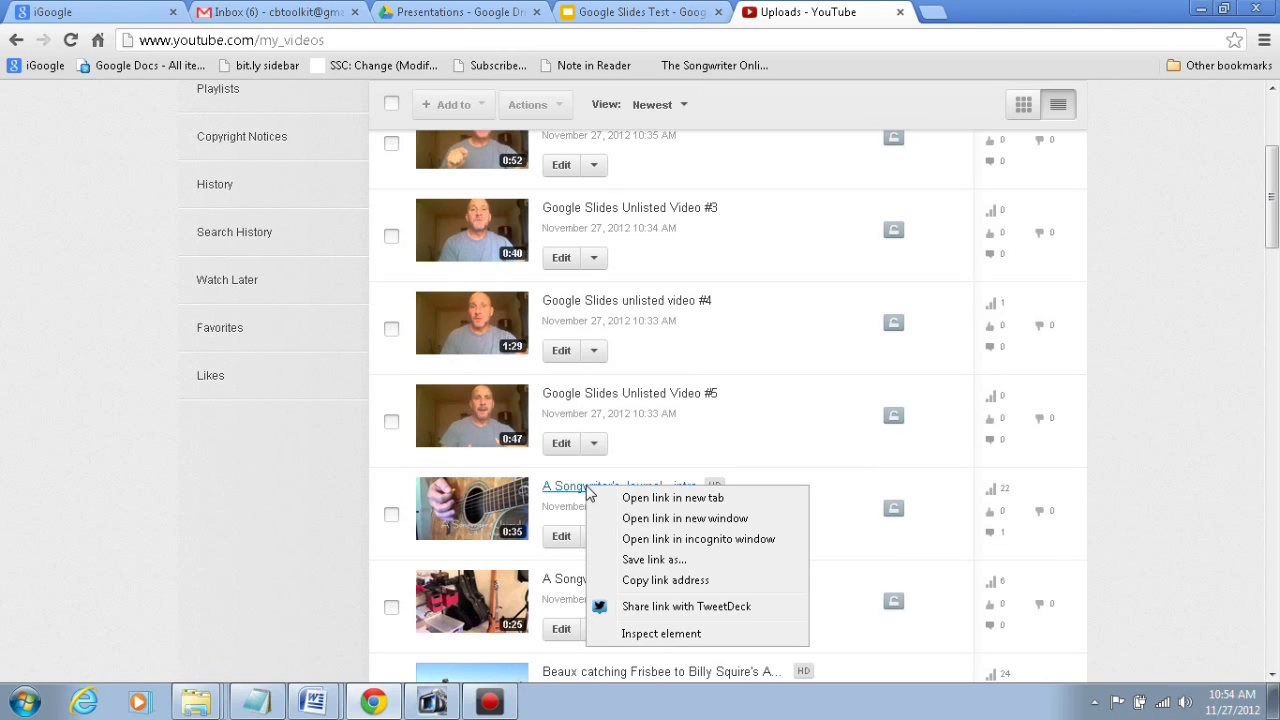
pyautogui.click(688, 581)
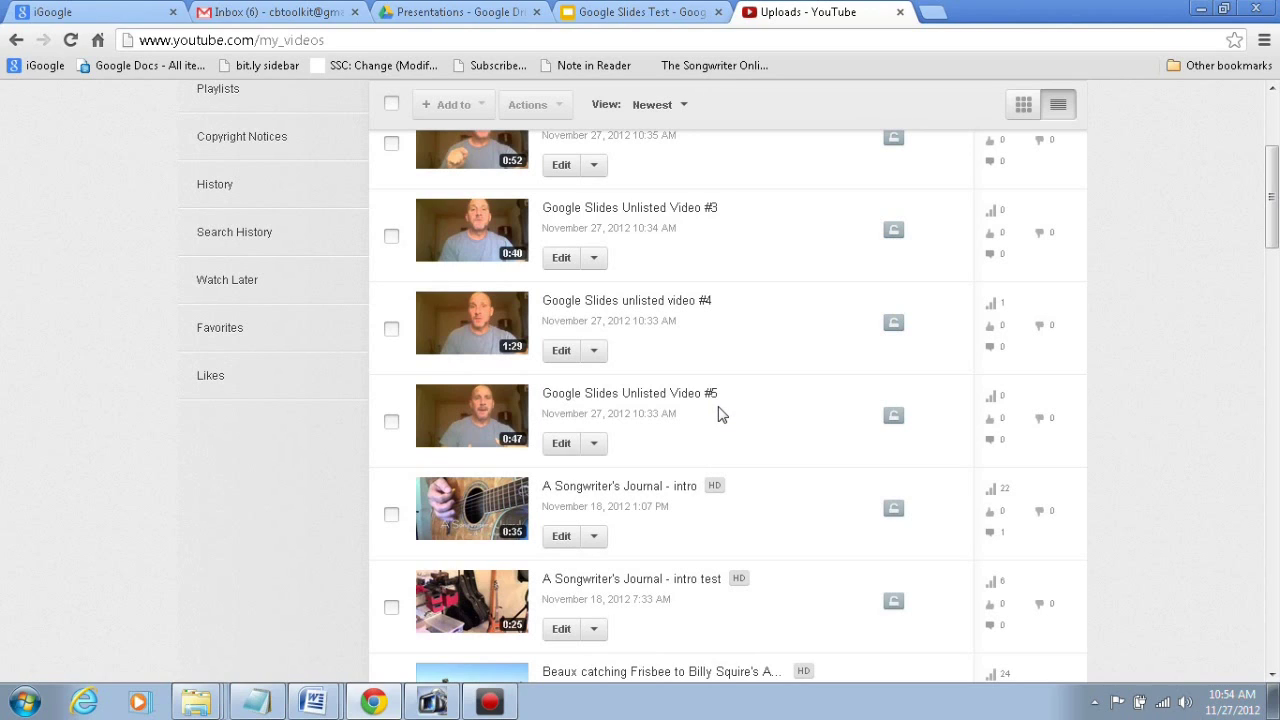
pyautogui.click(643, 18)
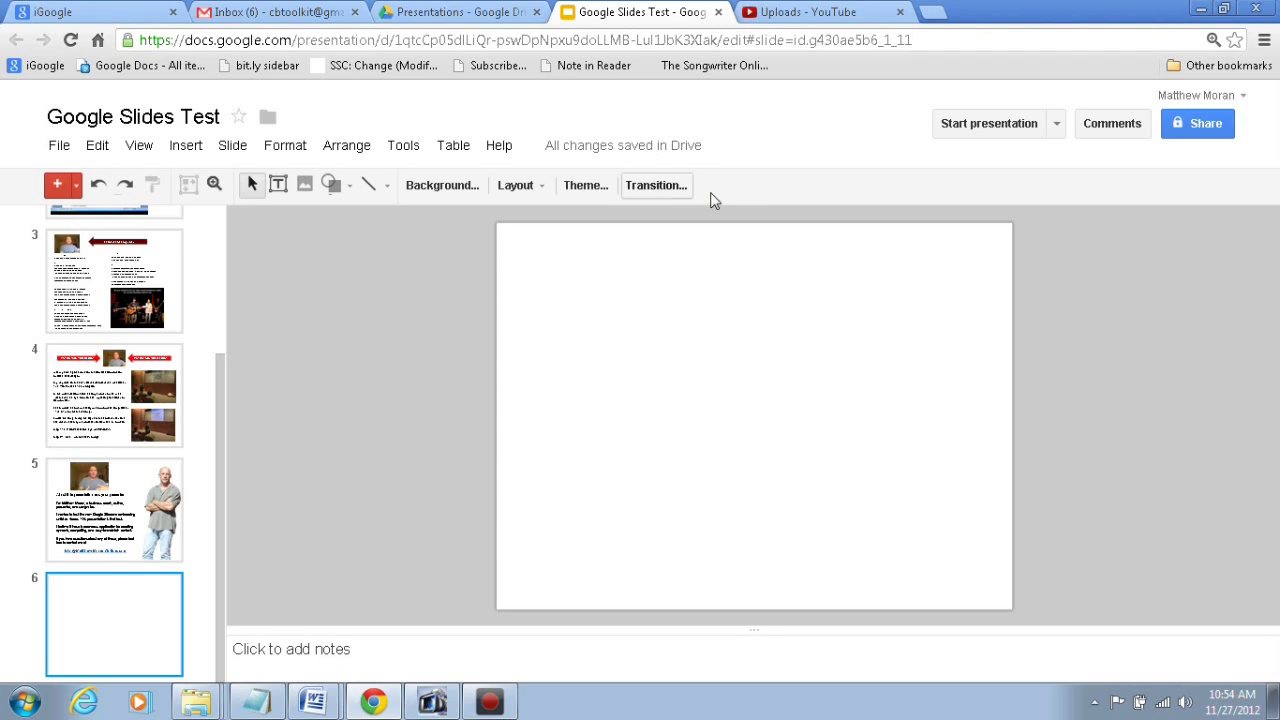
# Embed the intro video on slide 6 by pasting its YouTube link via Insert > Video.
pyautogui.click(192, 148)
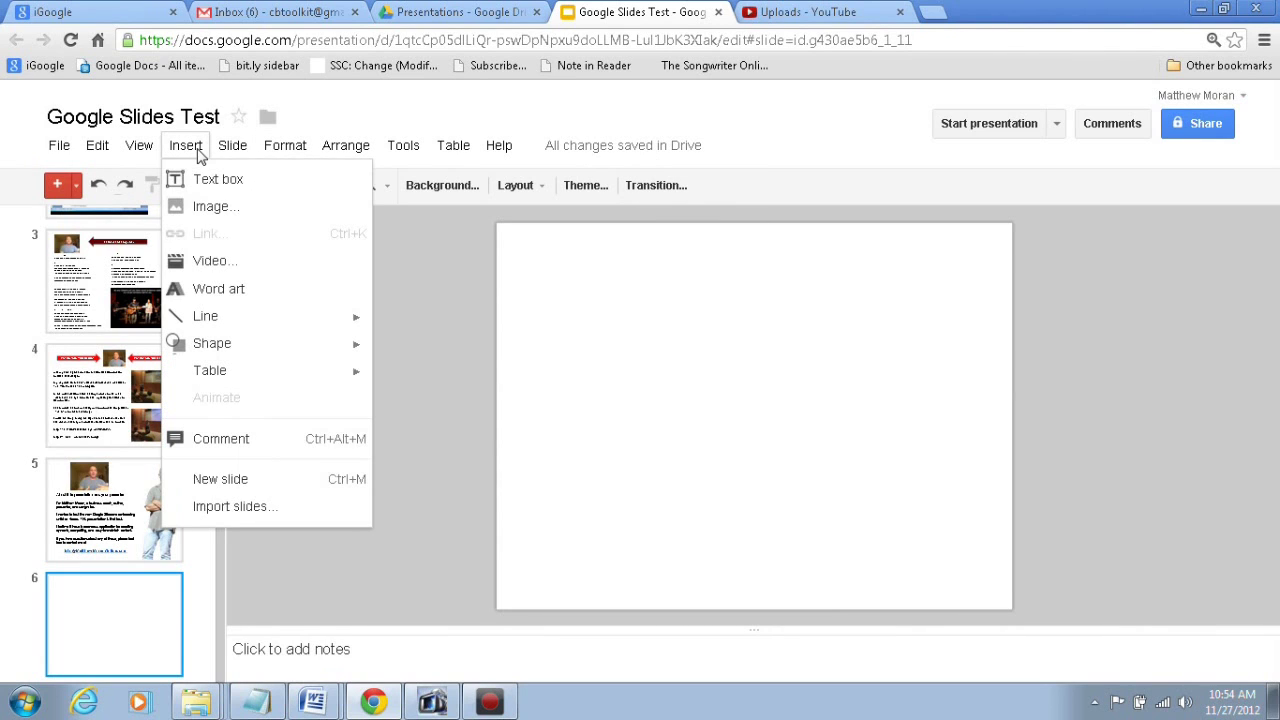
pyautogui.click(218, 262)
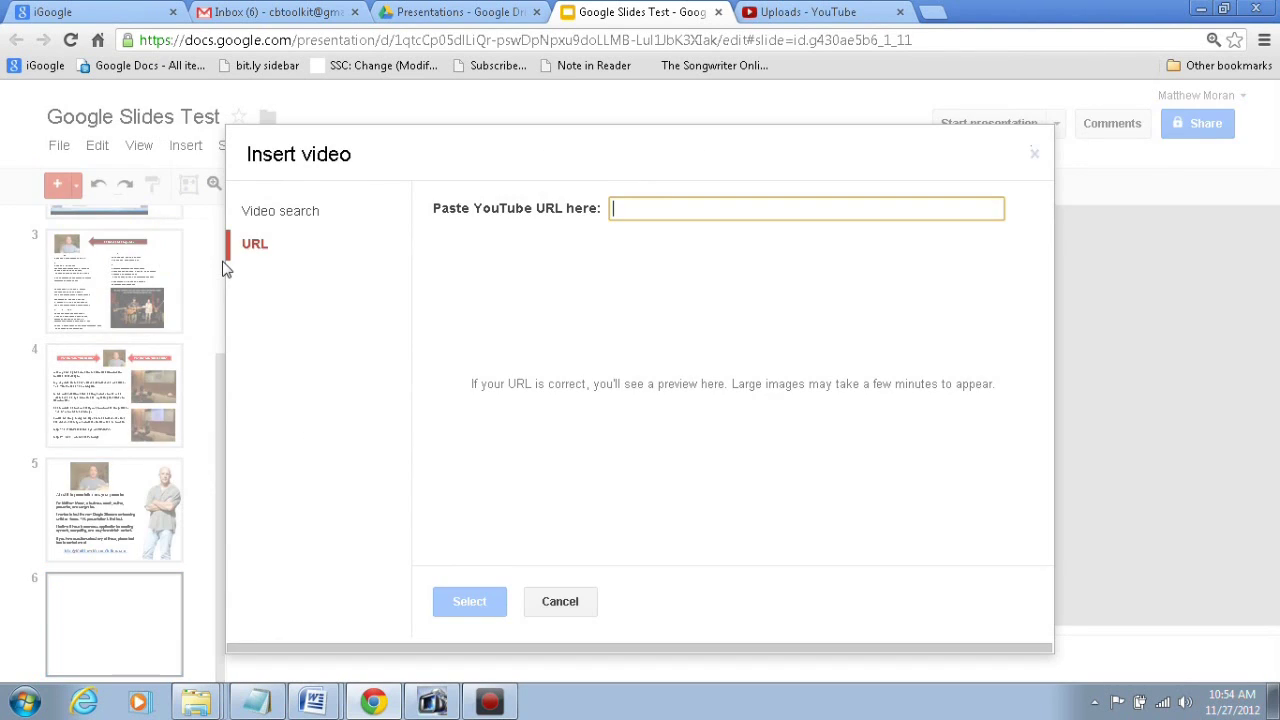
pyautogui.click(277, 212)
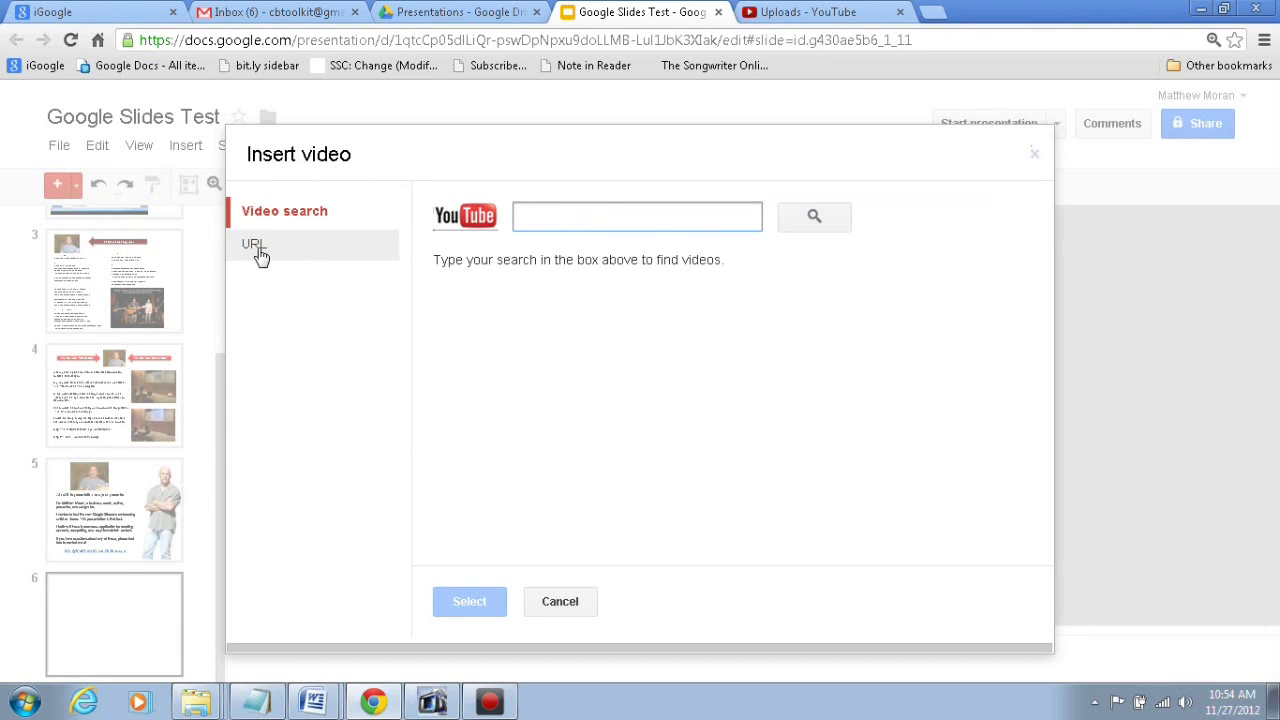
pyautogui.click(259, 256)
pyautogui.click(636, 212)
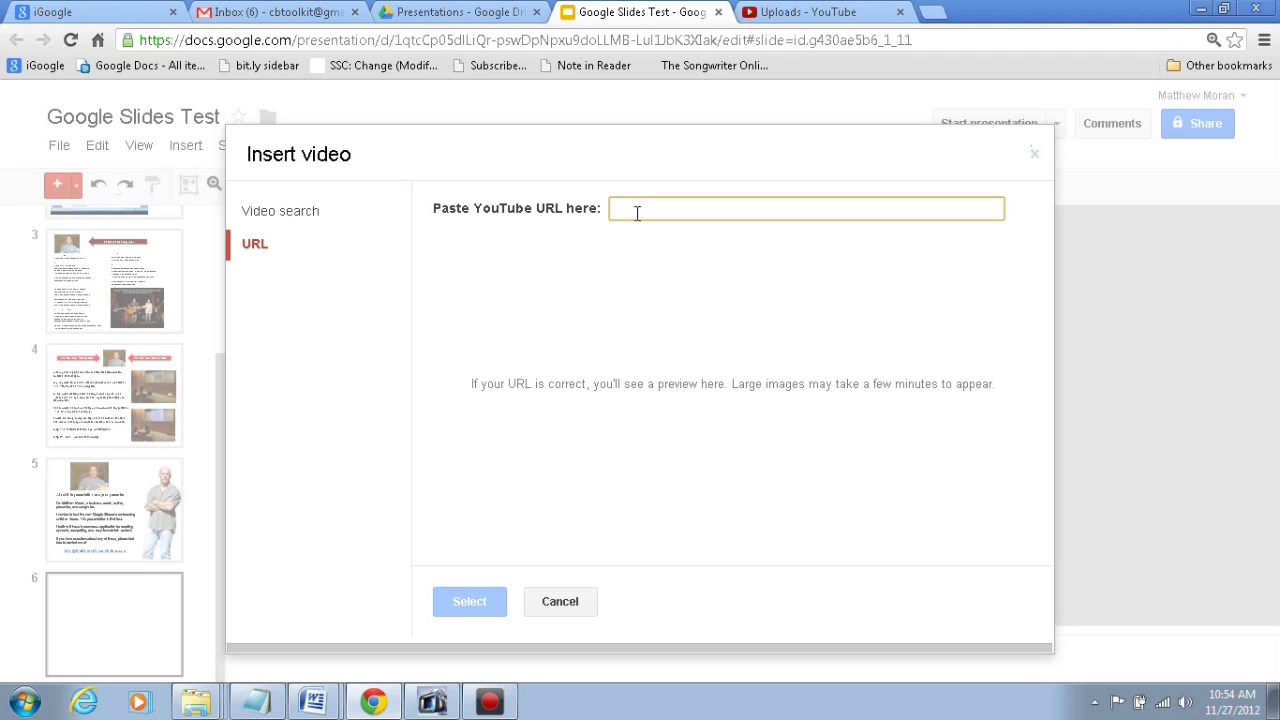
pyautogui.write('http://www.youtube.com/watch?v=96LQSLi9Fq0')
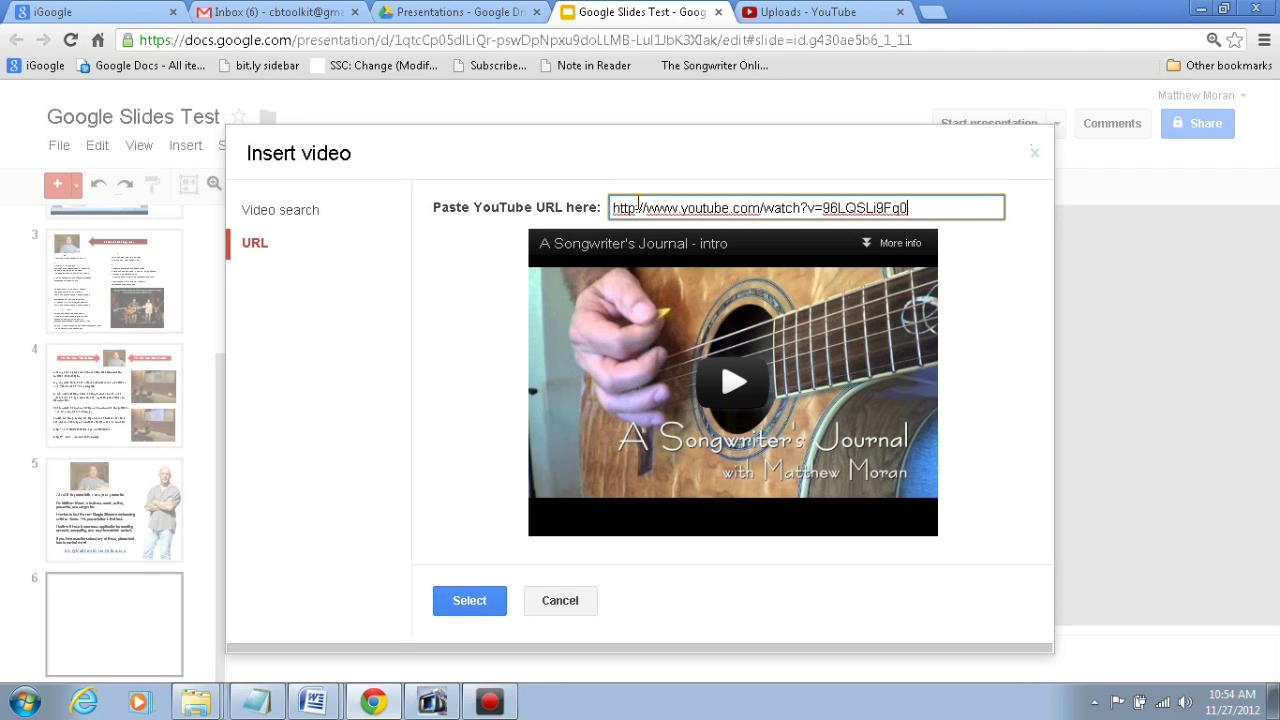
pyautogui.click(474, 598)
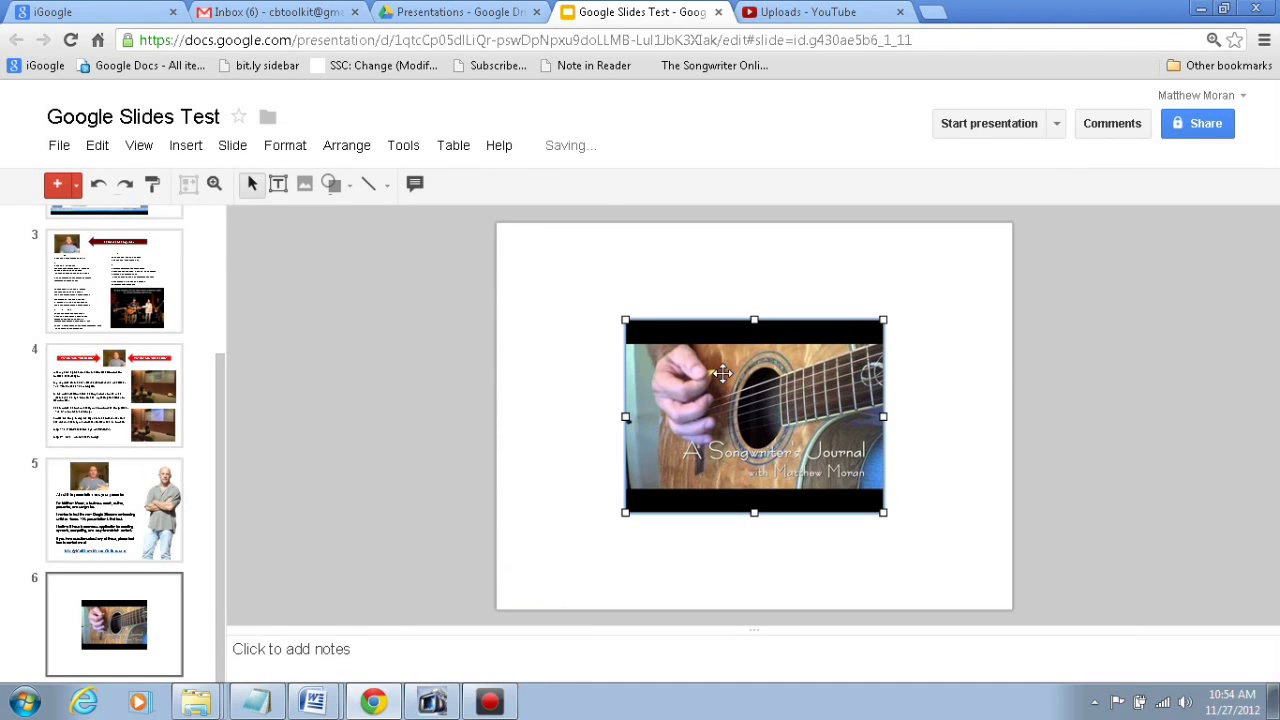
# Shift the video right and draw a bent arrow shape to its left.
pyautogui.moveTo(741, 374); pyautogui.dragTo(845, 427)
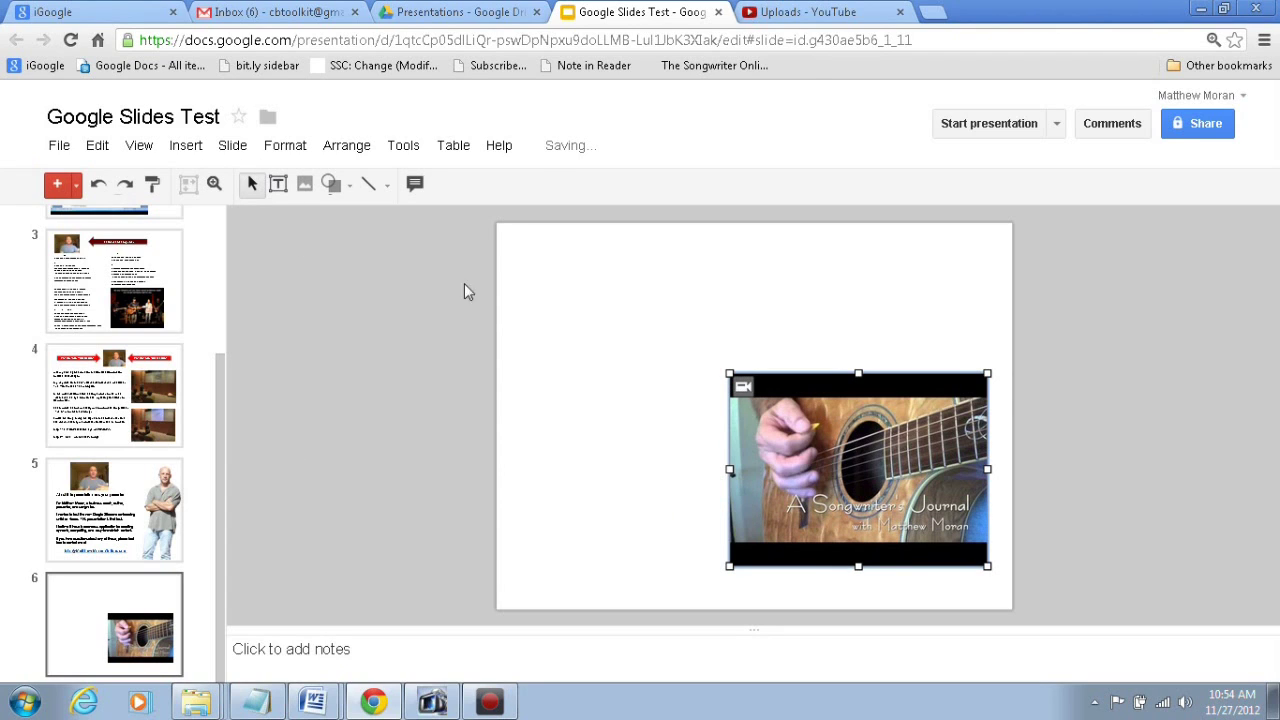
pyautogui.click(555, 312)
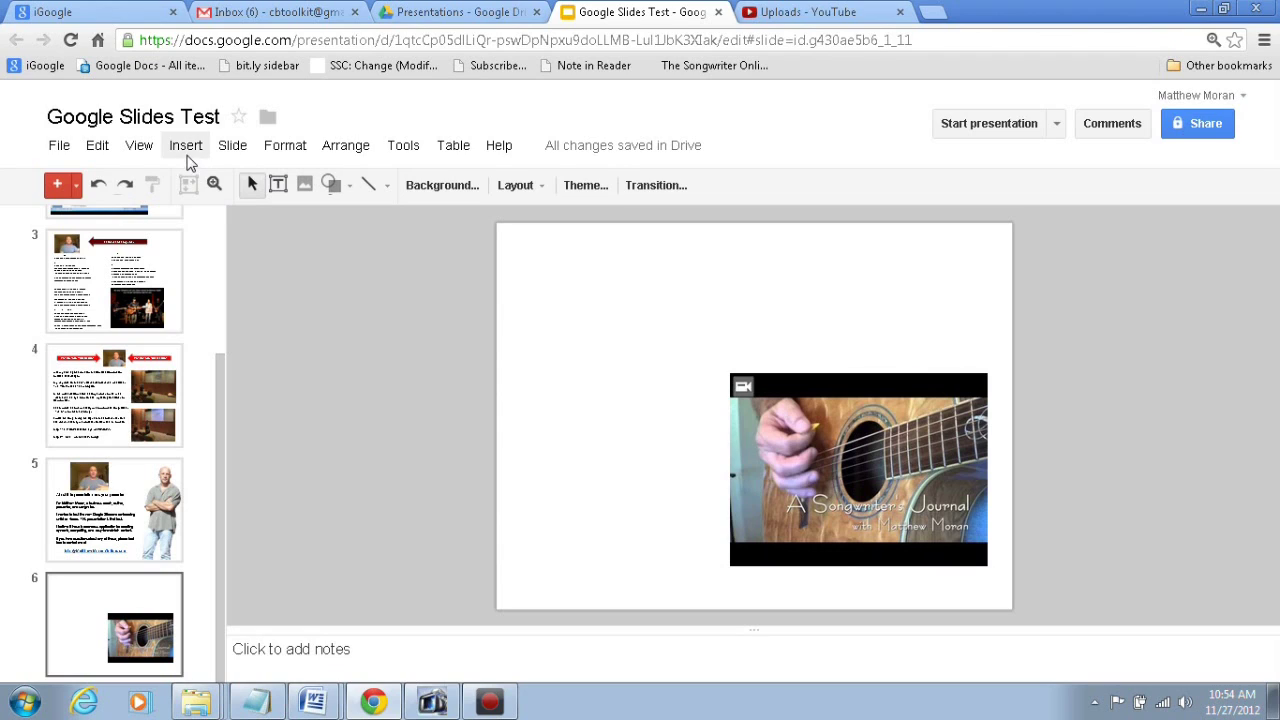
pyautogui.click(331, 185)
pyautogui.moveTo(350, 250)
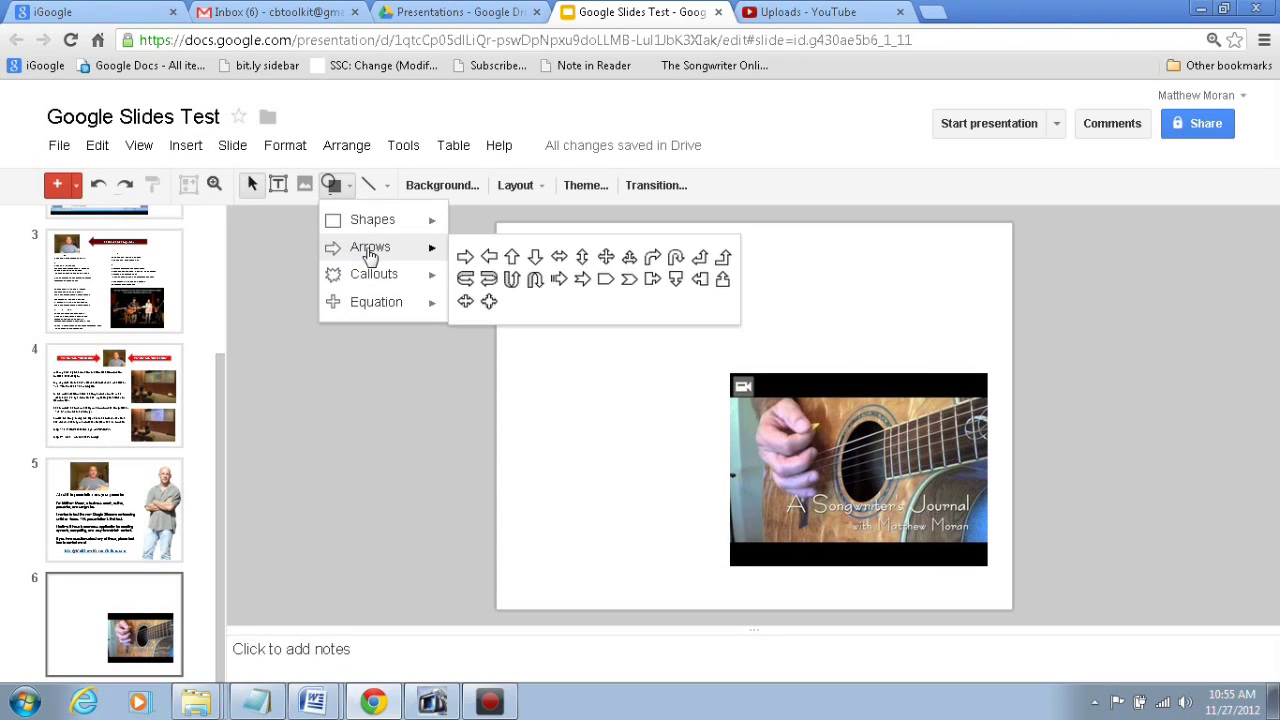
pyautogui.click(651, 260)
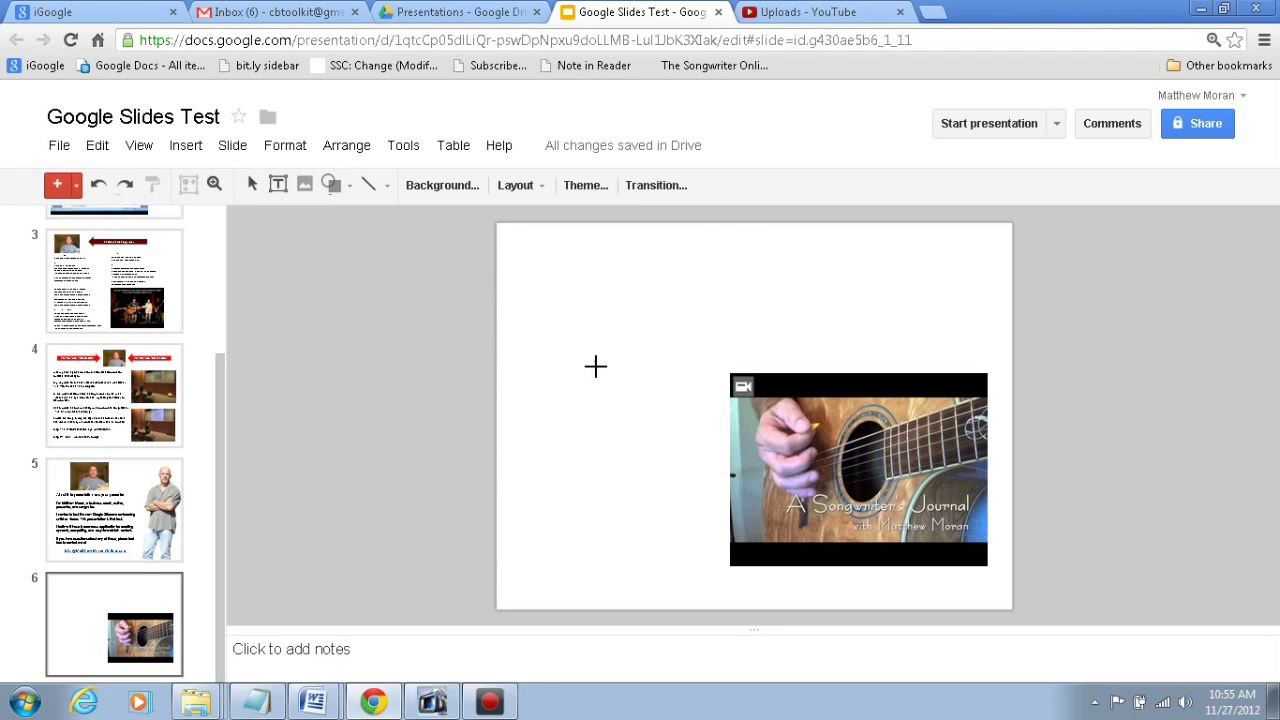
pyautogui.moveTo(549, 310); pyautogui.dragTo(656, 500)
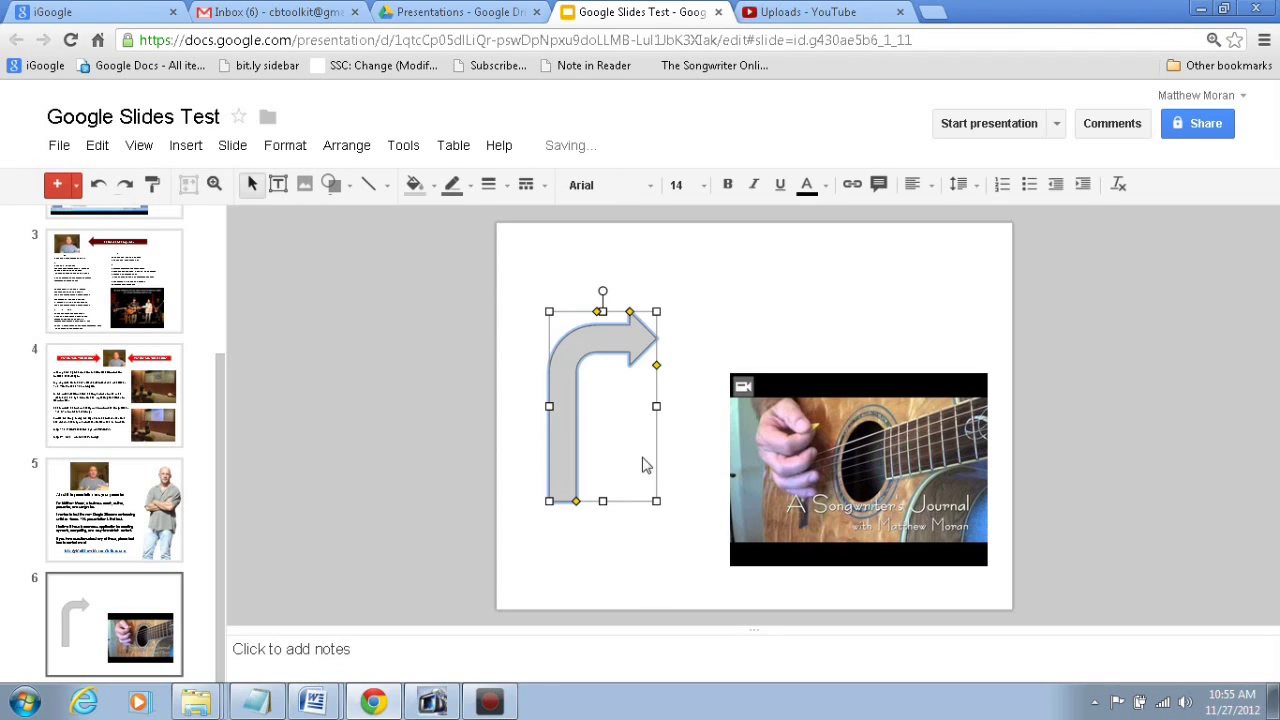
# Flip the bent arrow vertically and move it beside the video.
pyautogui.rightClick(580, 349)
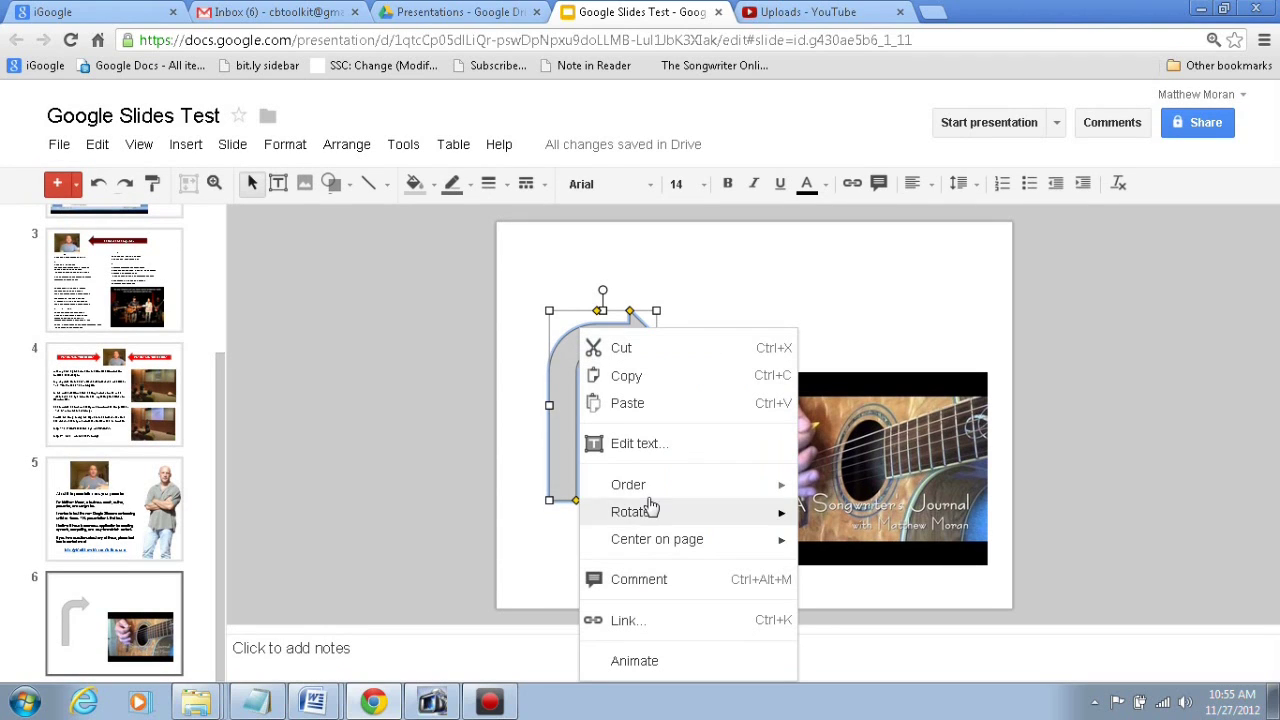
pyautogui.moveTo(650, 505)
pyautogui.moveTo(720, 515)
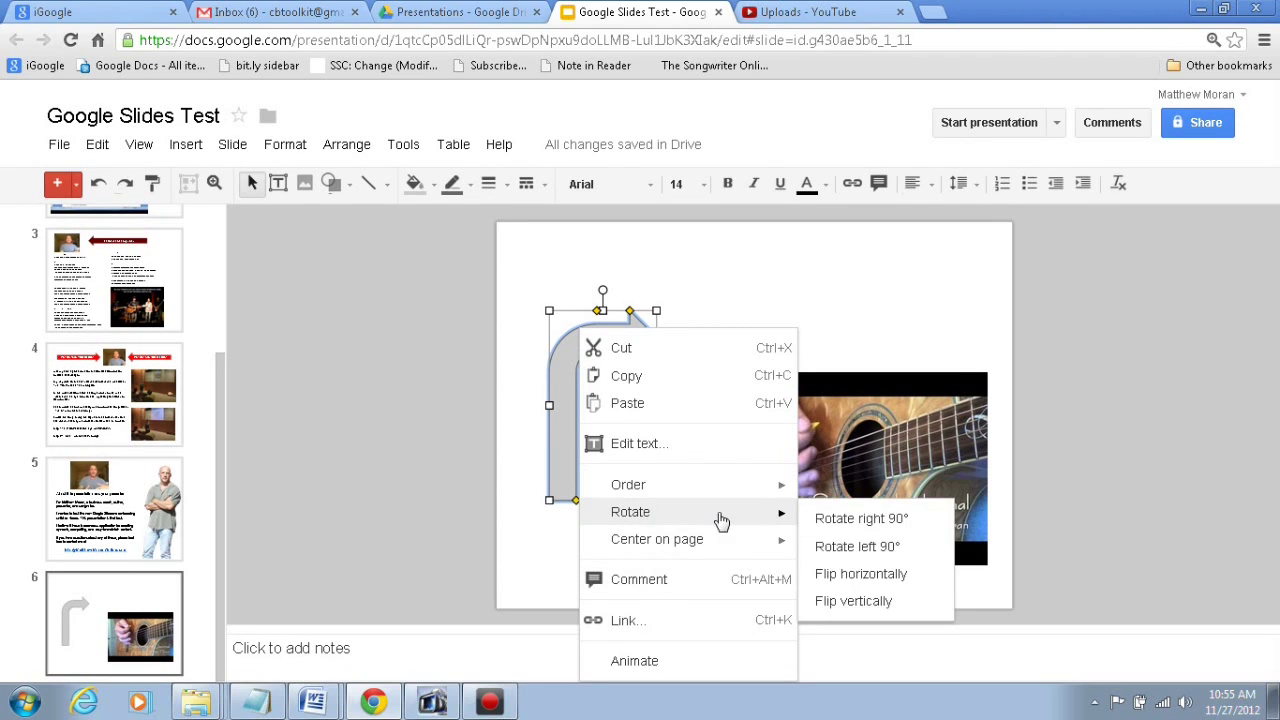
pyautogui.click(843, 604)
pyautogui.moveTo(575, 420); pyautogui.dragTo(652, 431)
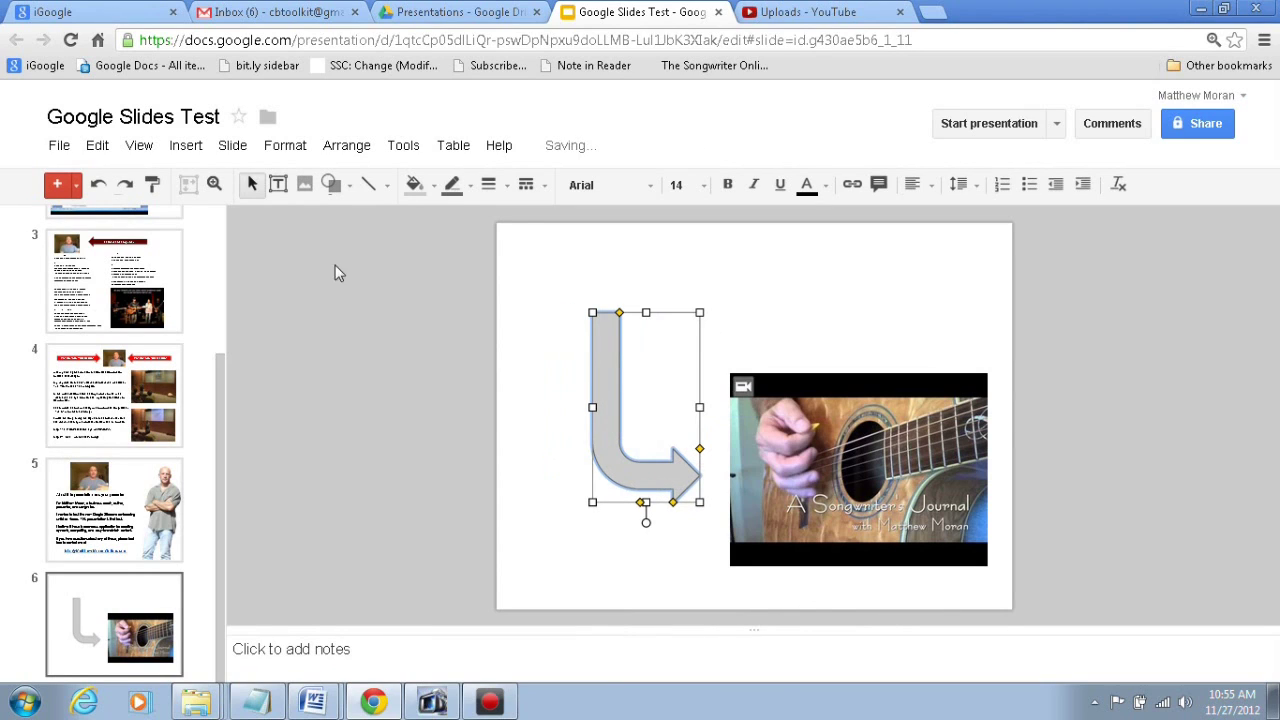
# Add a 'Watch this' text box above the arrow, 24 pt, centred and red.
pyautogui.click(278, 186)
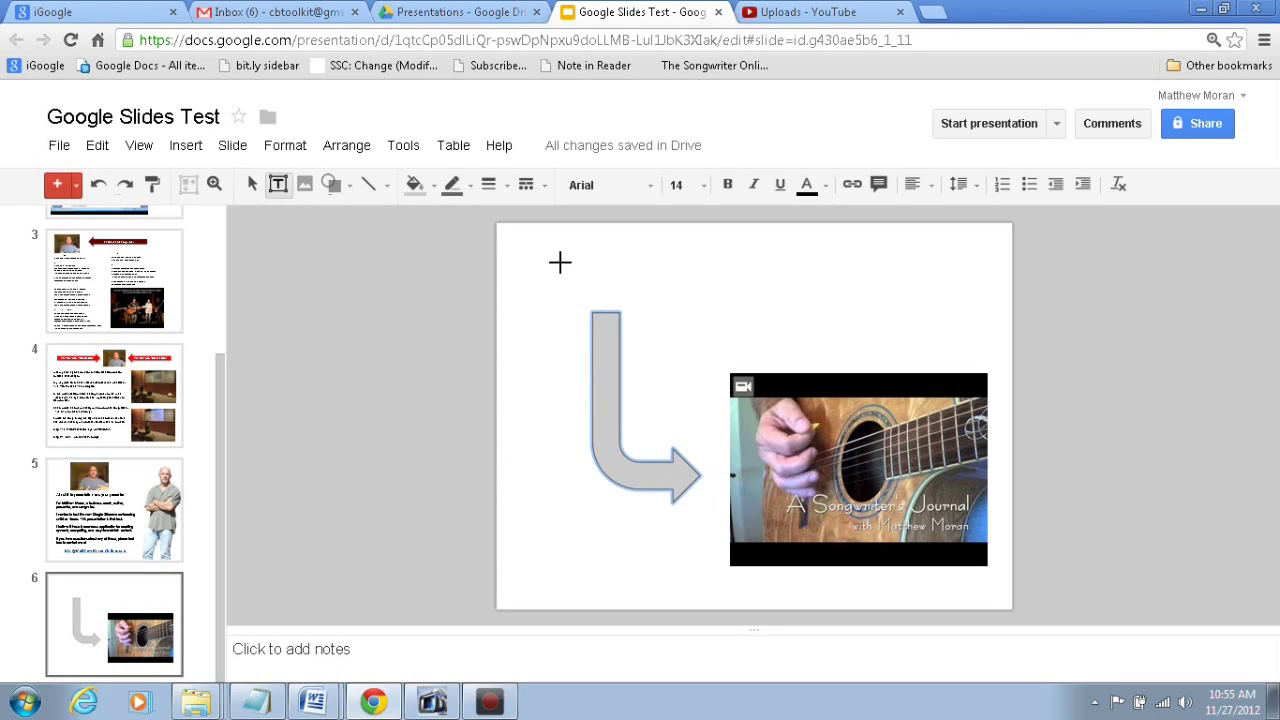
pyautogui.moveTo(549, 266); pyautogui.dragTo(655, 305)
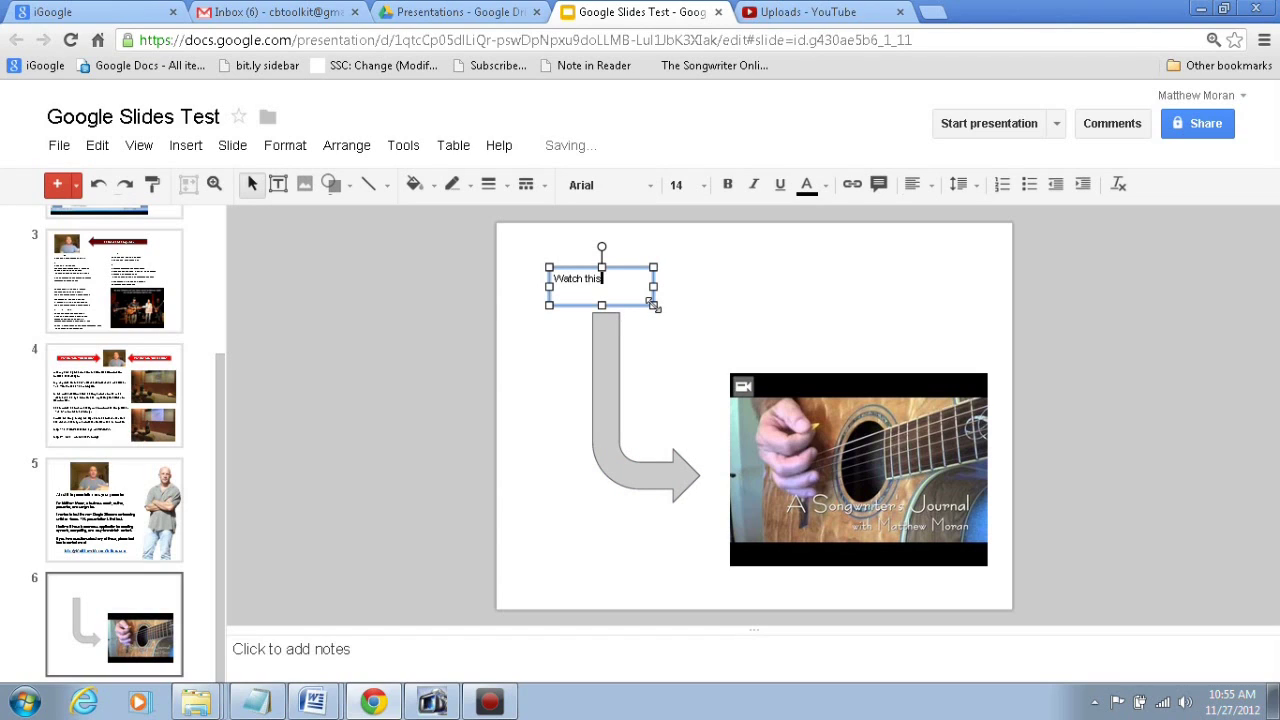
pyautogui.hotkey('ctrl', 'a')
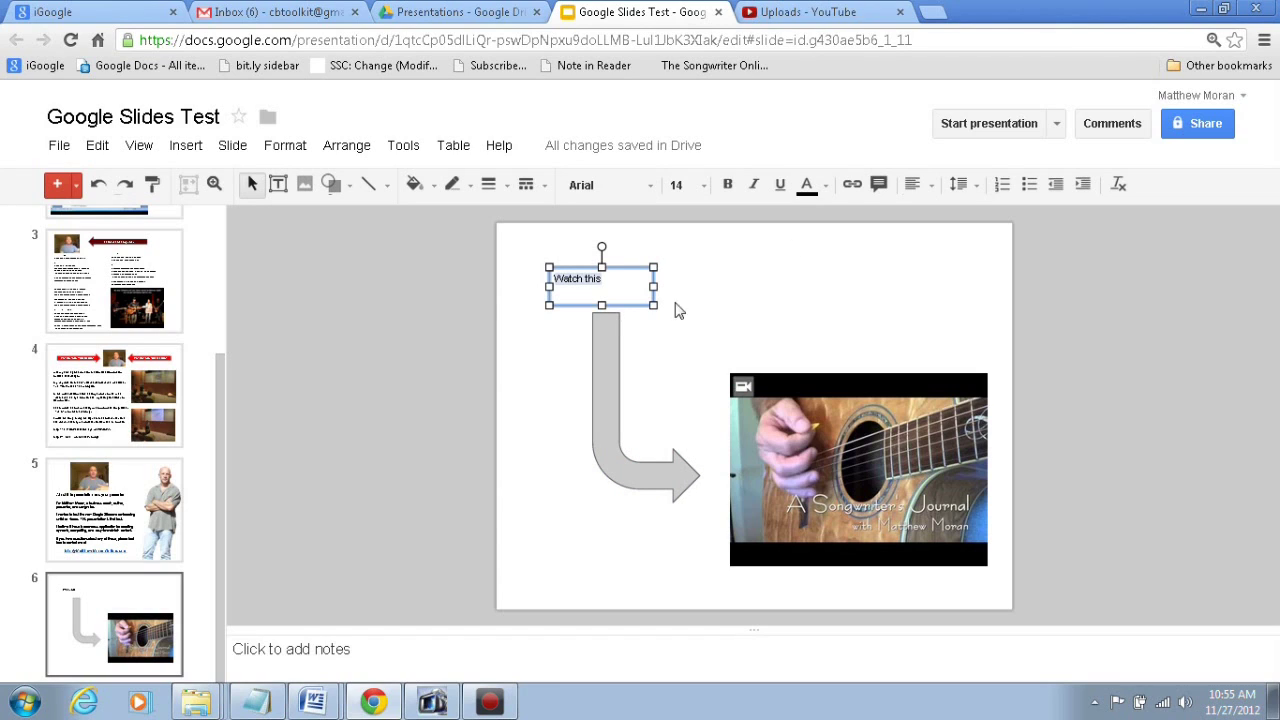
pyautogui.click(704, 188)
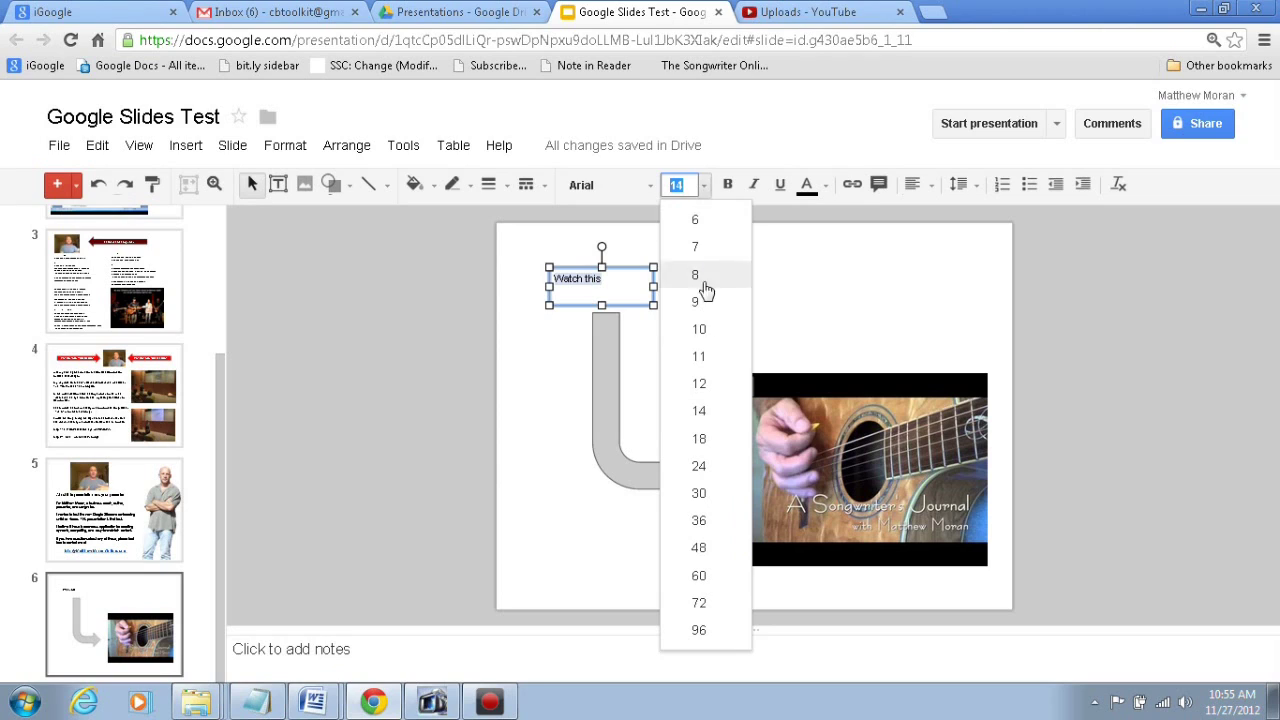
pyautogui.click(700, 465)
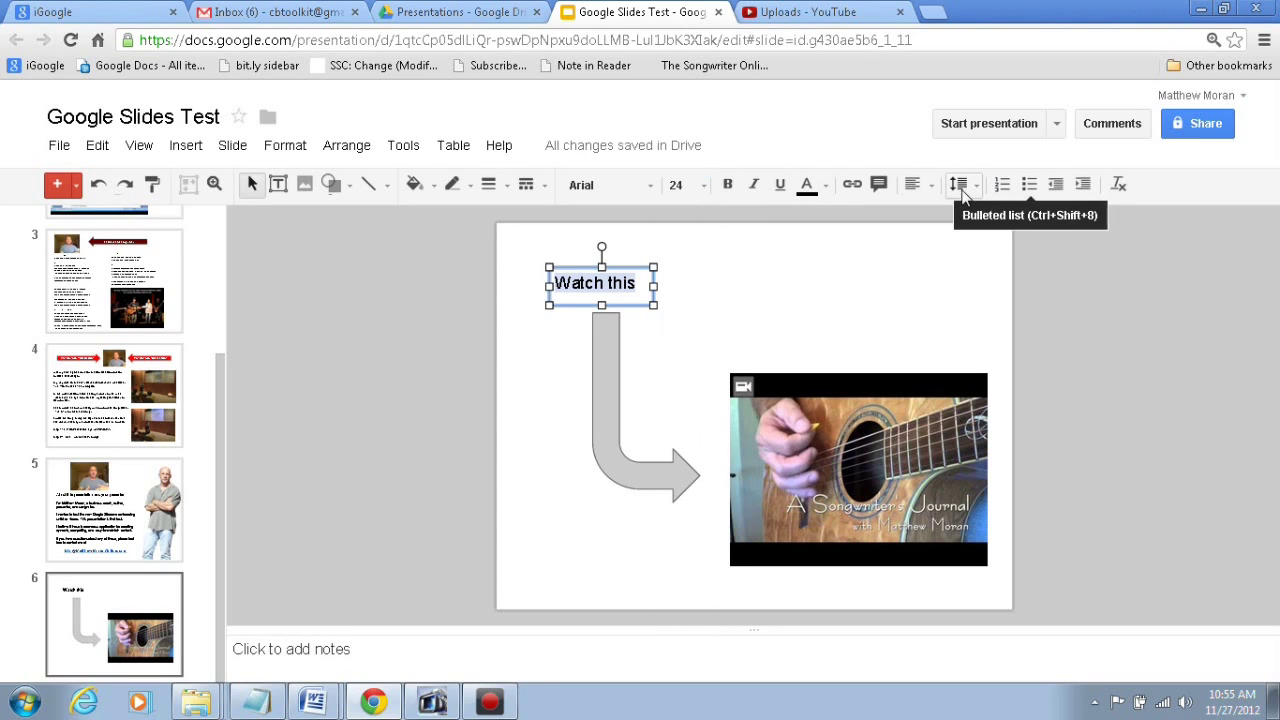
pyautogui.click(930, 190)
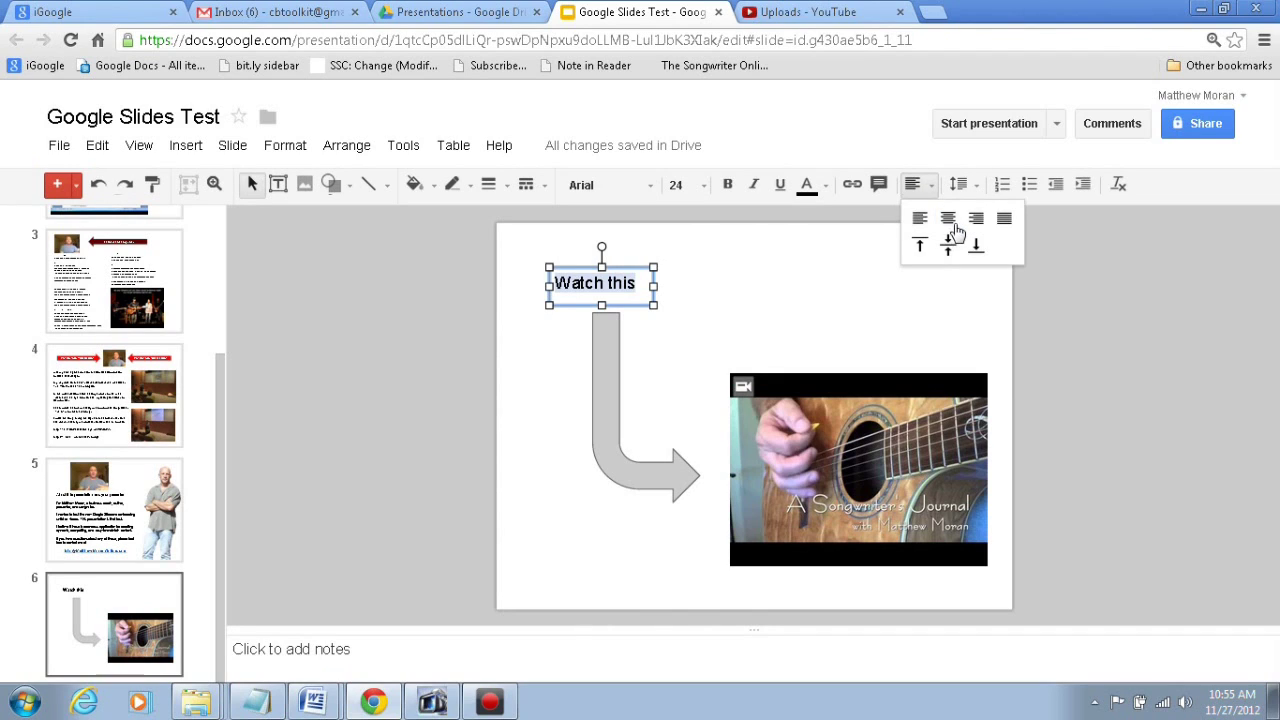
pyautogui.click(950, 222)
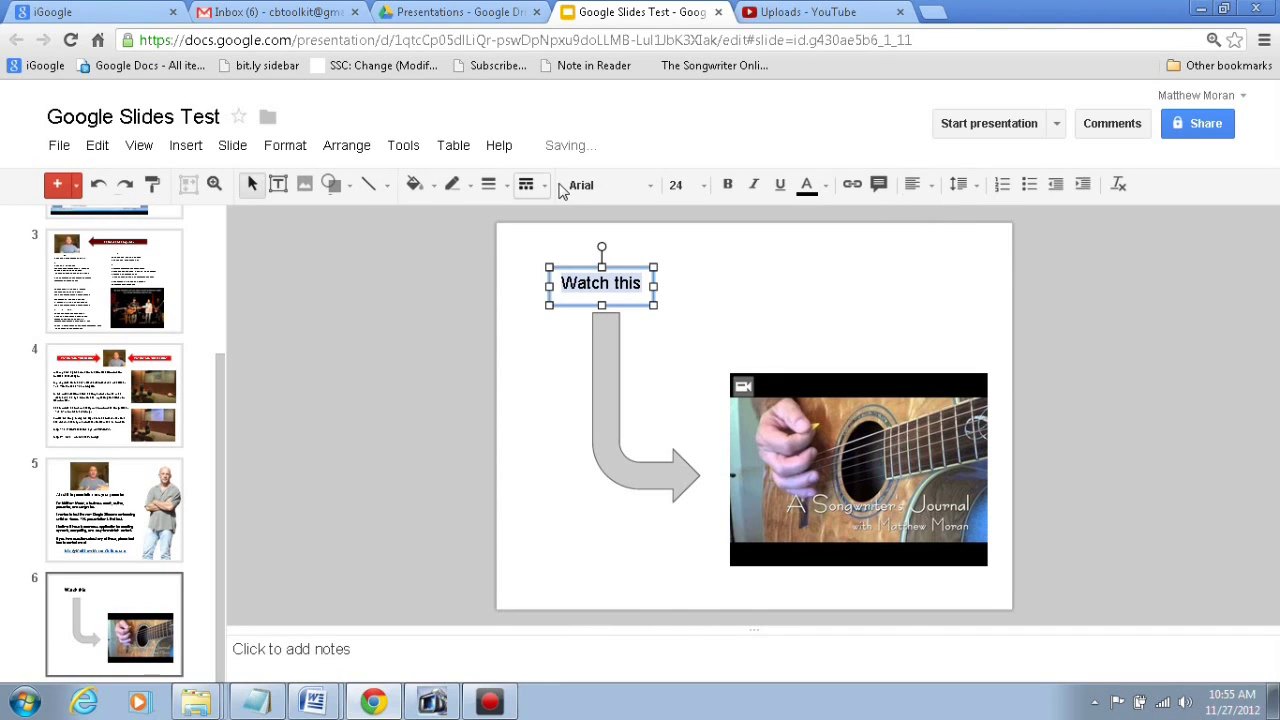
pyautogui.click(809, 188)
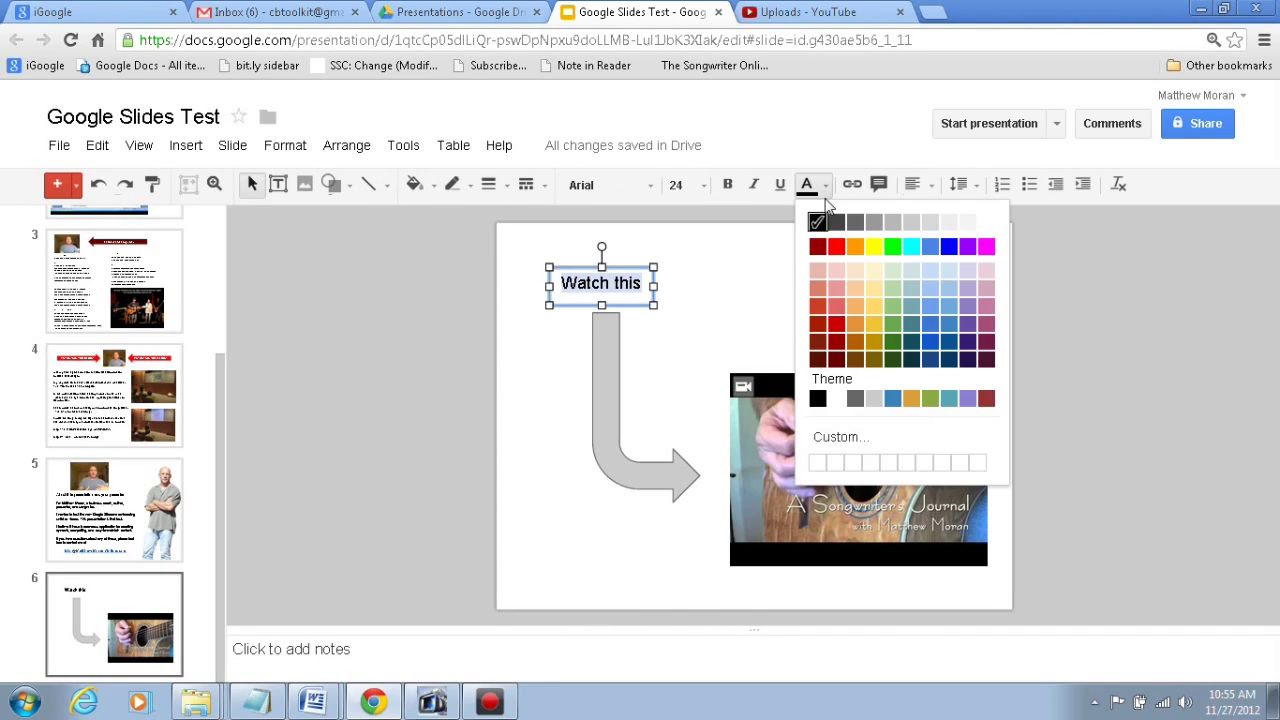
pyautogui.click(836, 247)
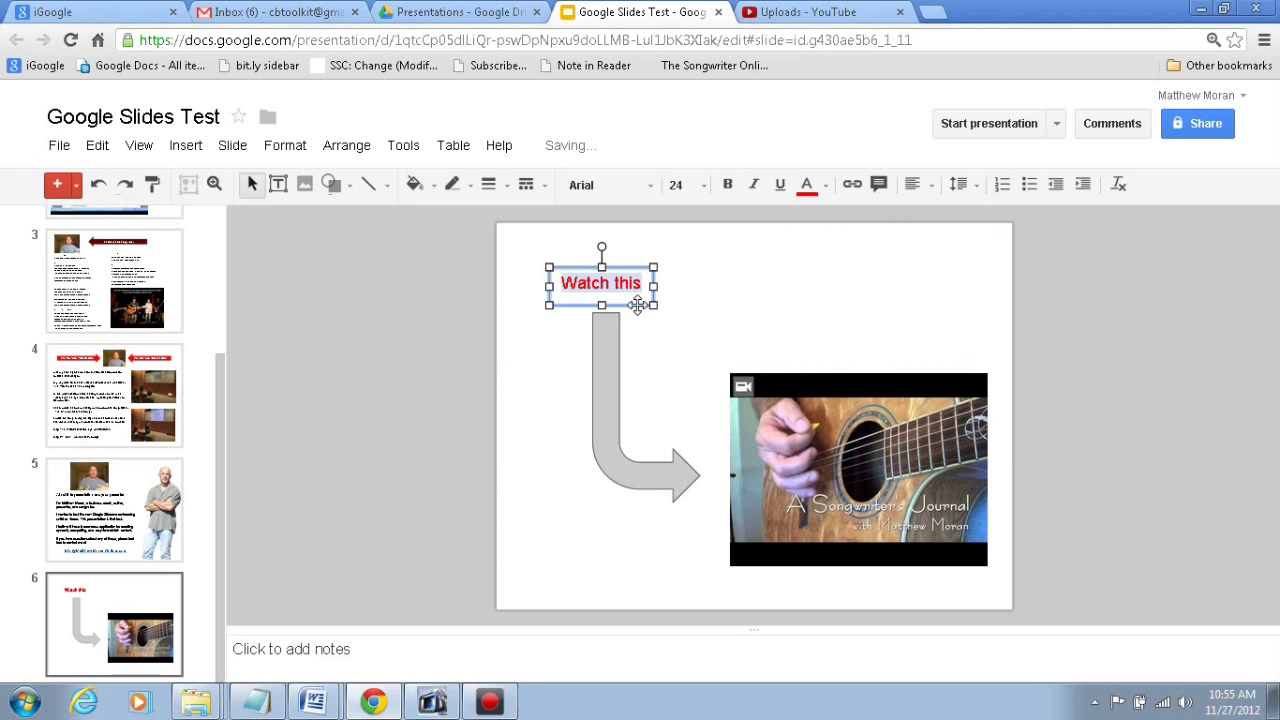
pyautogui.moveTo(644, 309); pyautogui.dragTo(645, 316)
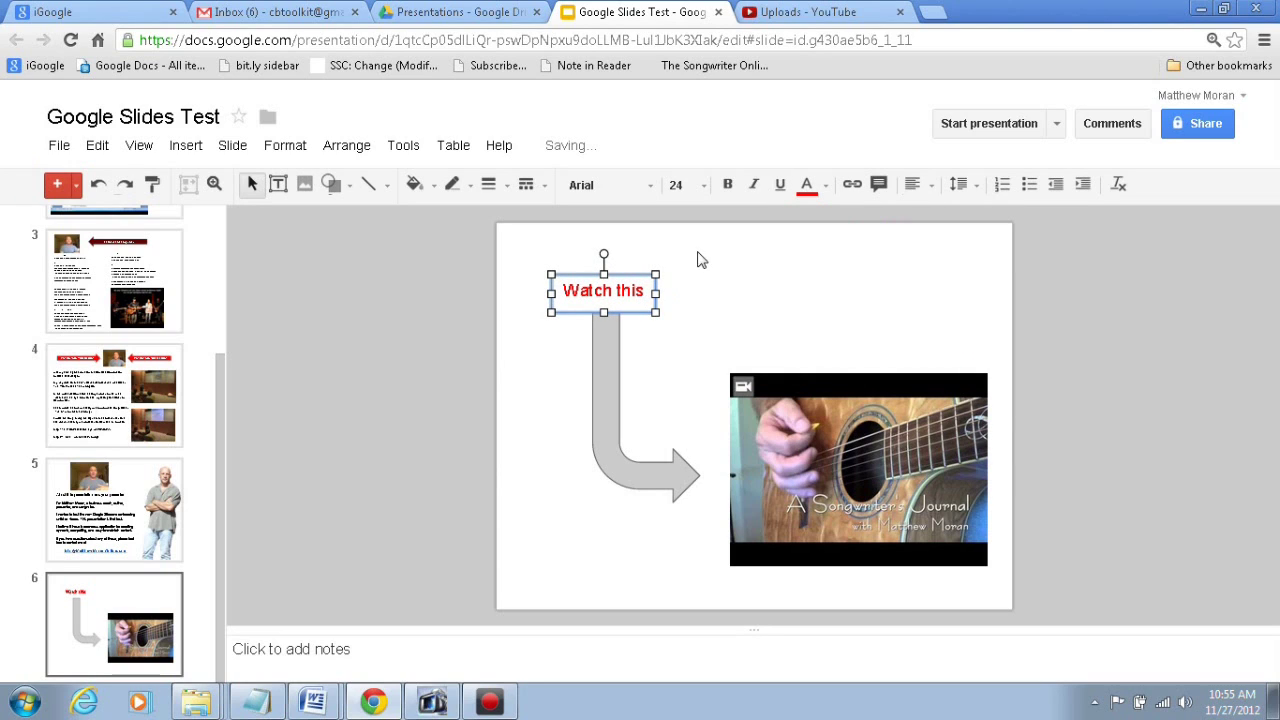
# Fill the bent arrow red and nudge the video slightly toward it.
pyautogui.click(599, 412)
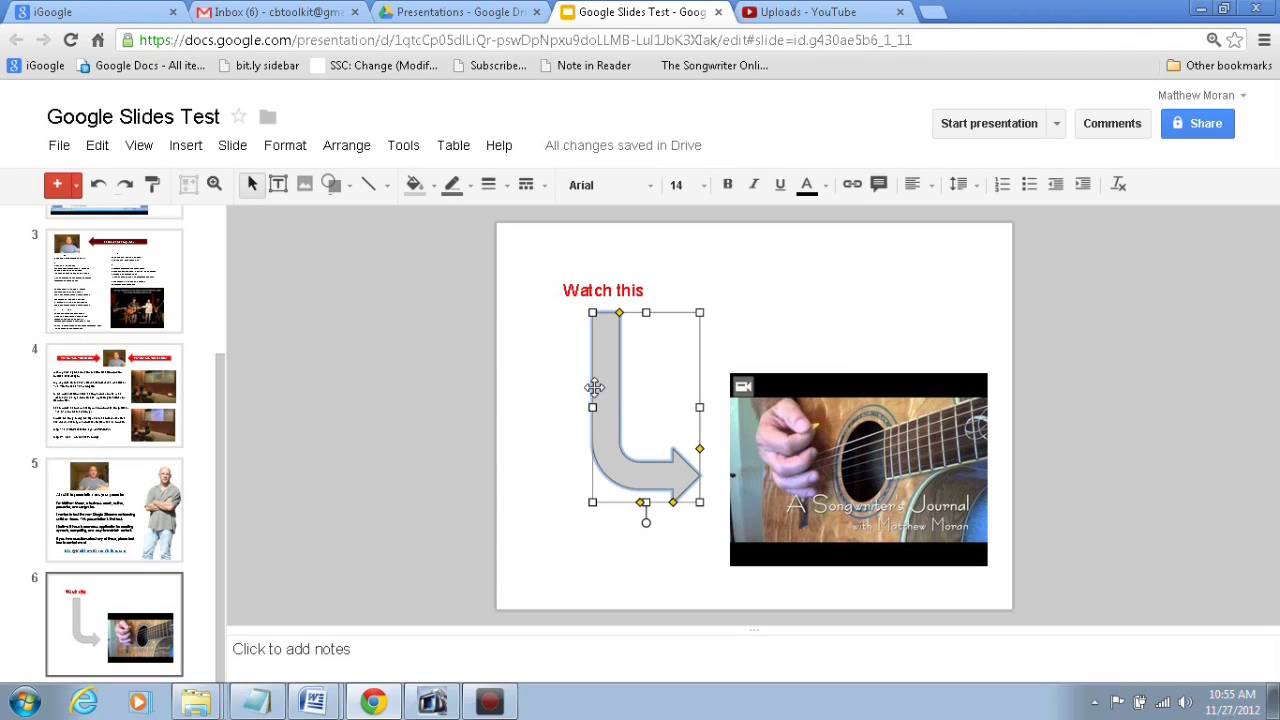
pyautogui.click(414, 186)
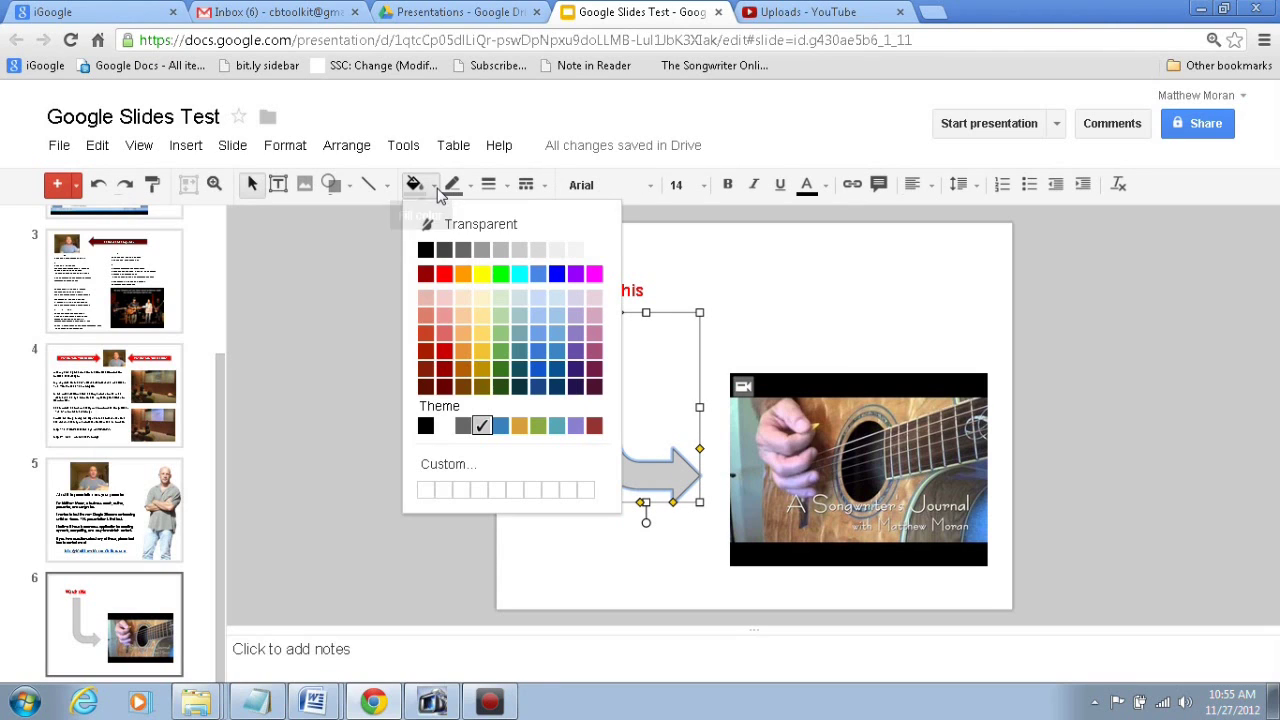
pyautogui.click(445, 274)
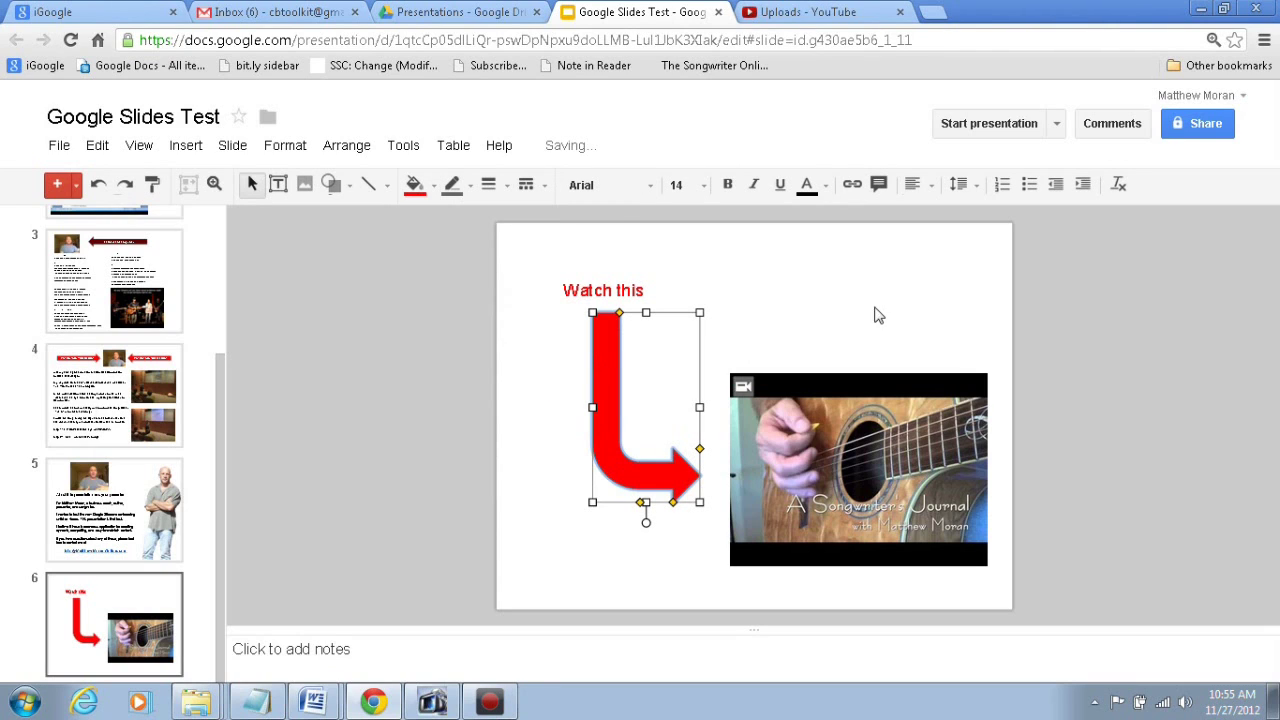
pyautogui.click(857, 421)
pyautogui.moveTo(857, 421); pyautogui.dragTo(847, 429)
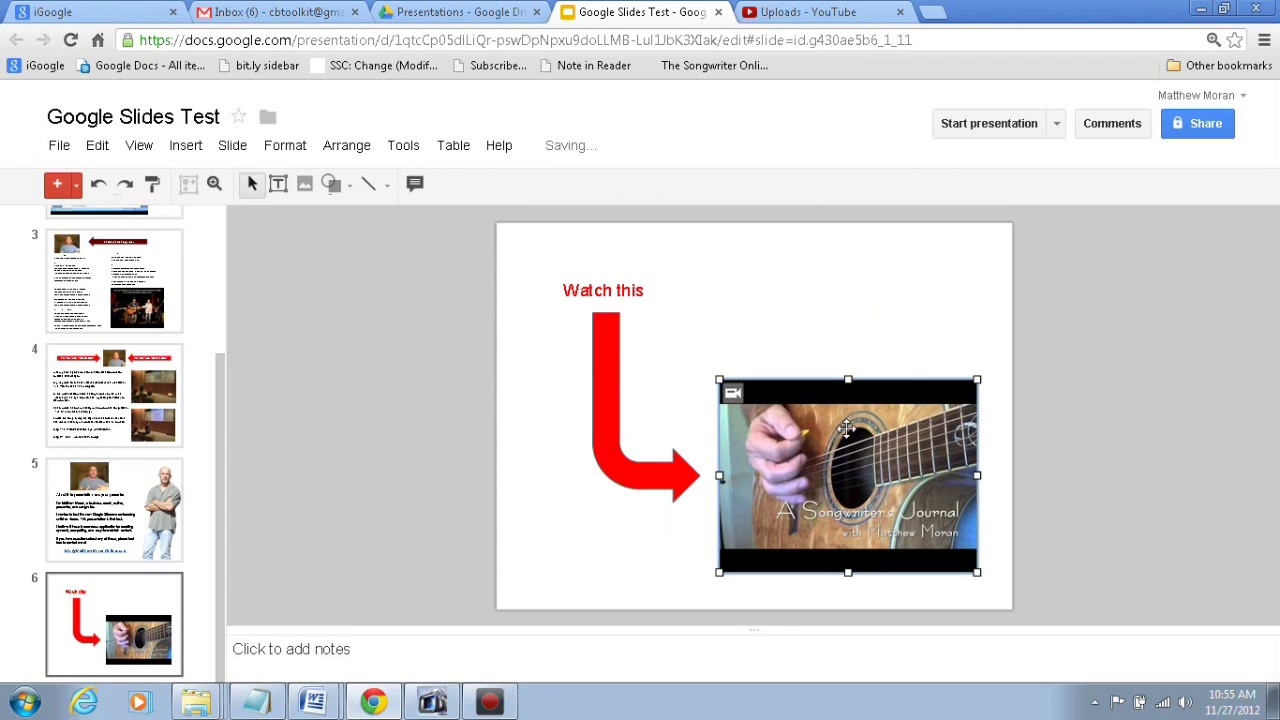